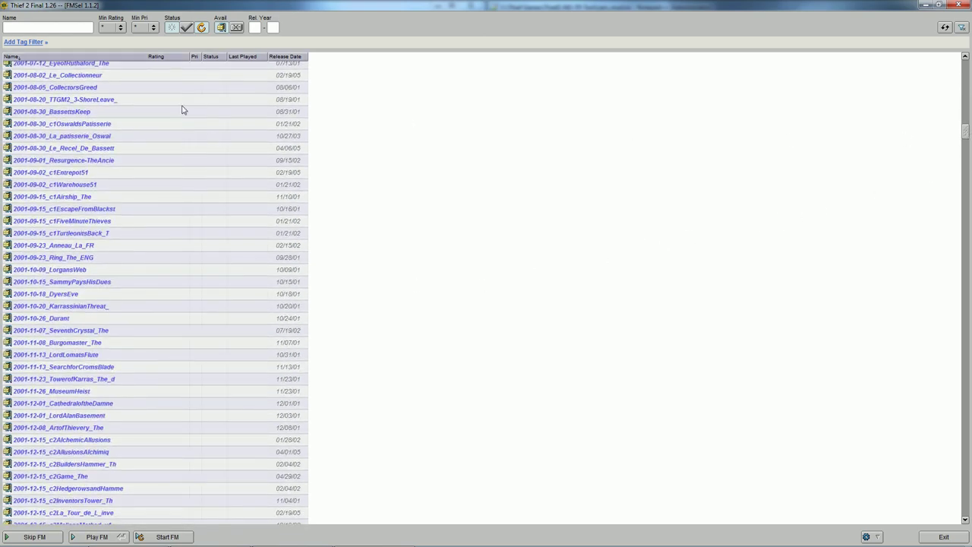
Browse FMSel's fan mission list, examining the mission names, tags and release dates of dated and undated entries.
left_click_drag(967, 131, 965, 478)
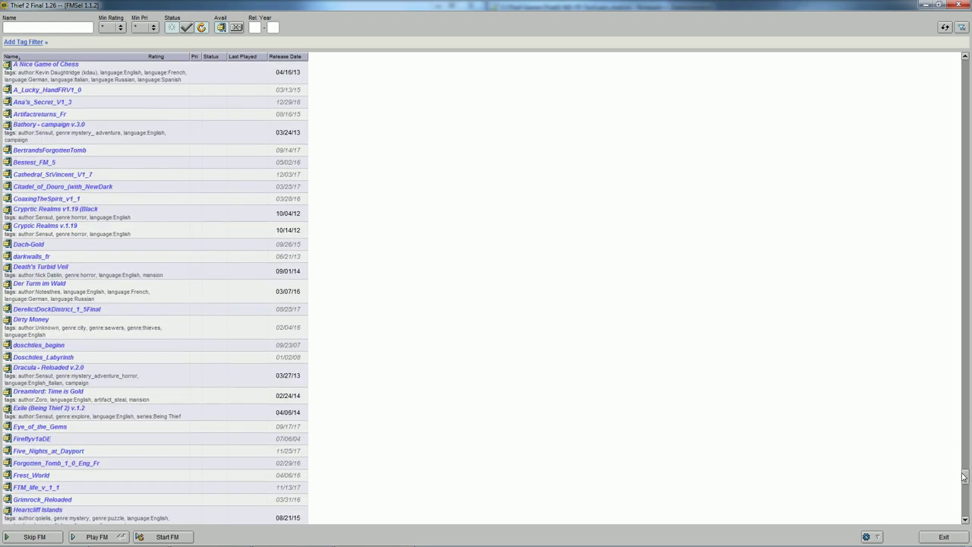
left_click(85, 293)
left_click(86, 275)
left_click(88, 289)
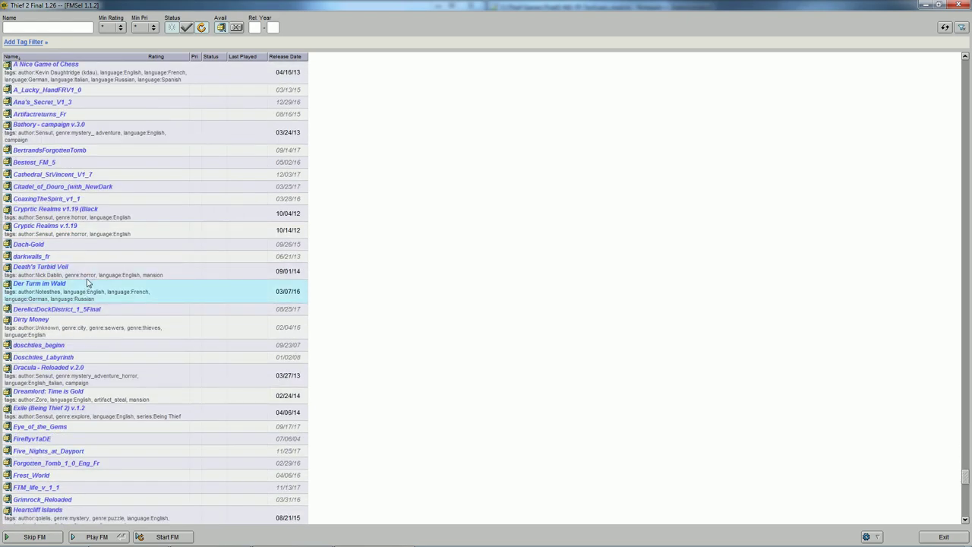
scroll(86, 304, "down", 2)
scroll(86, 274, "down", 1)
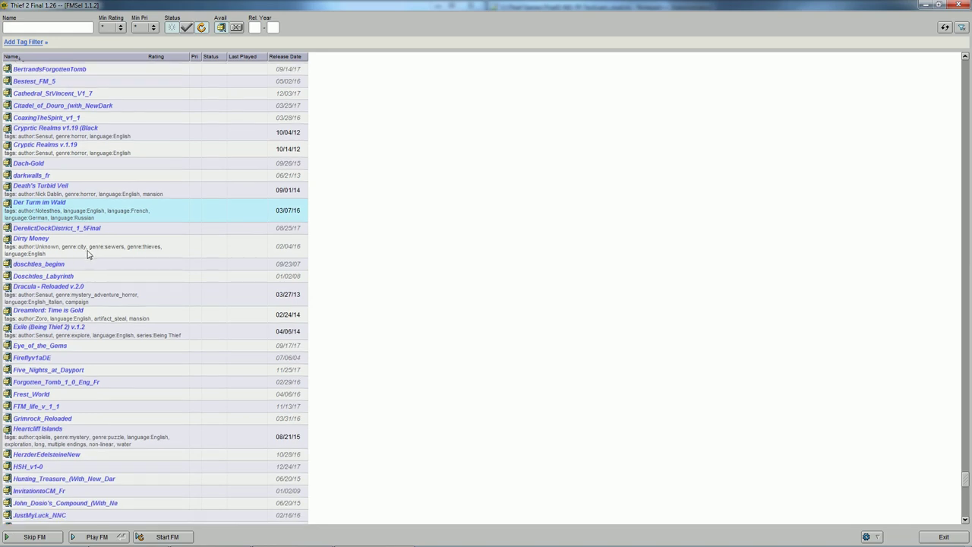
left_click(87, 254)
scroll(76, 266, "down", 5)
left_click(72, 265)
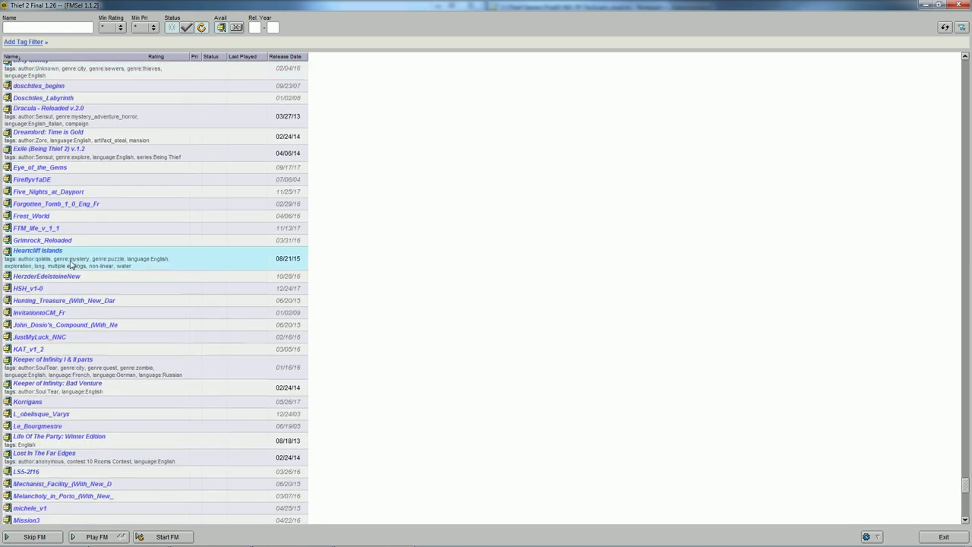
scroll(92, 252, "down", 4)
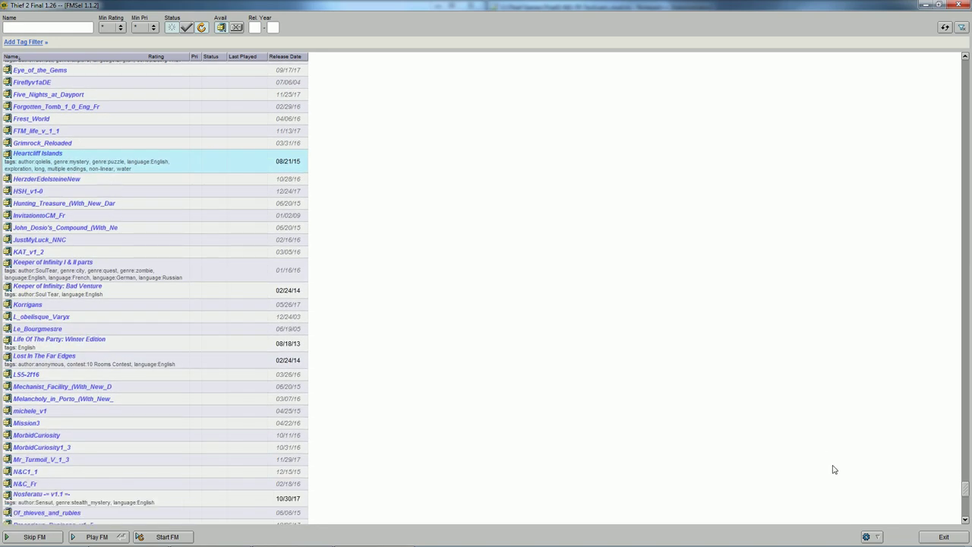
left_click_drag(965, 489, 967, 149)
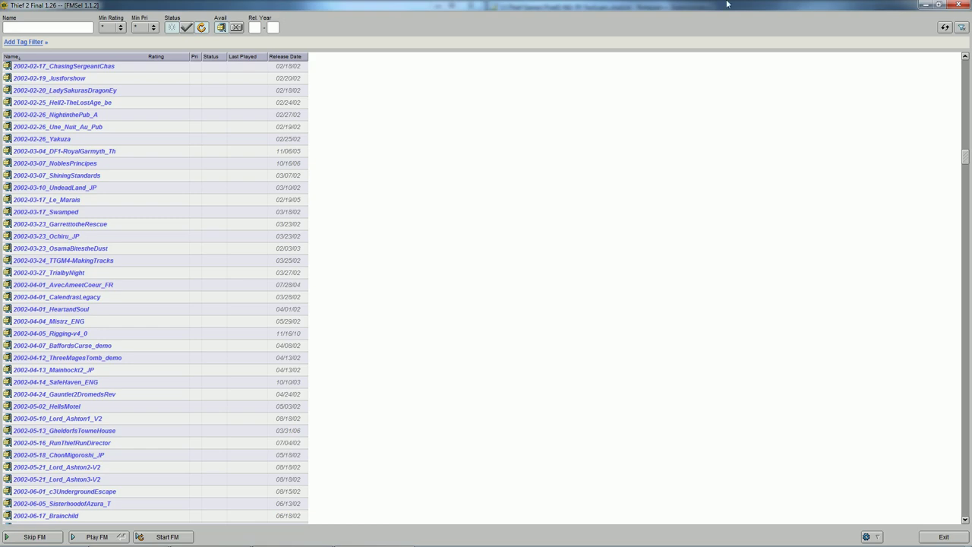
Close FMSel and uncomment the "fm_selector NewDarkLoader.dll" line in cam_mod.ini in Notepad++, saving the file.
left_click(958, 5)
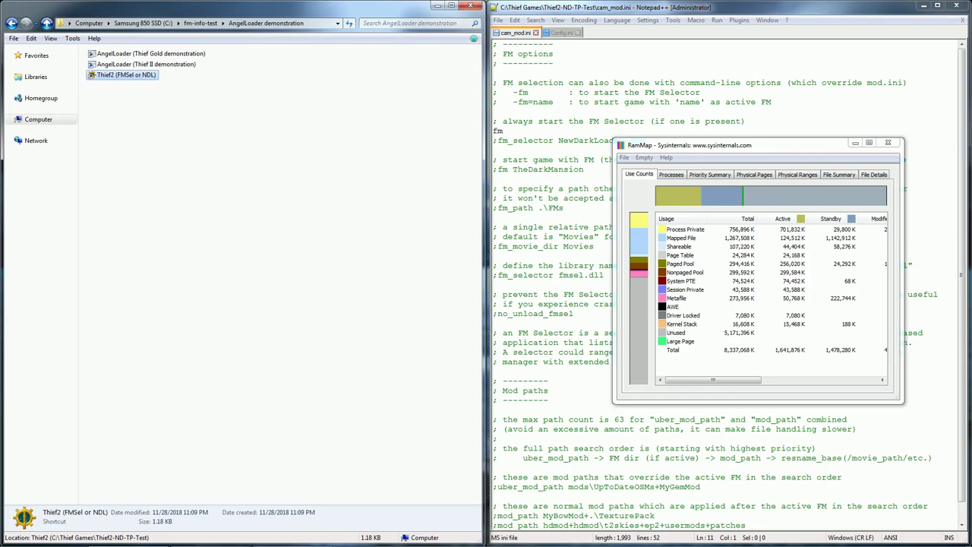
left_click(529, 170)
key("Up")
key("Up")
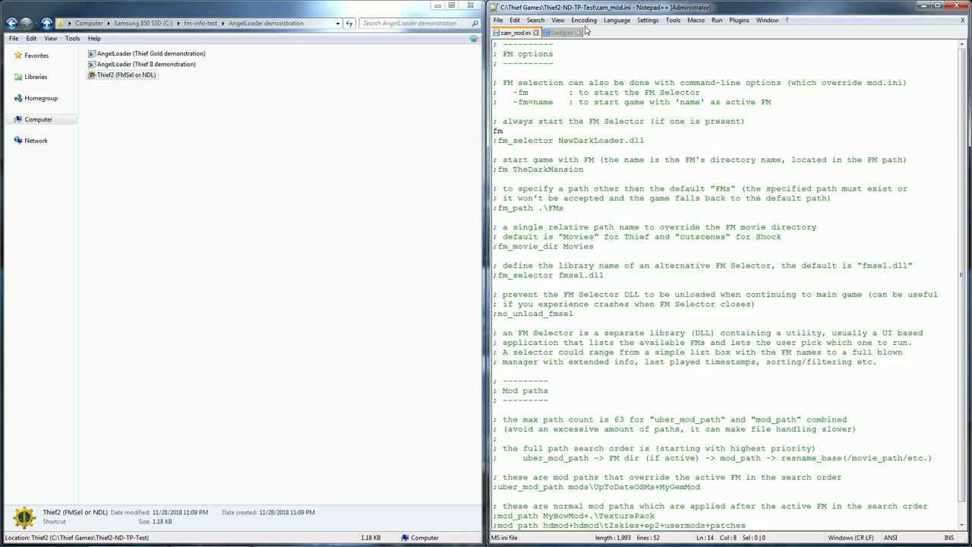
key("Delete")
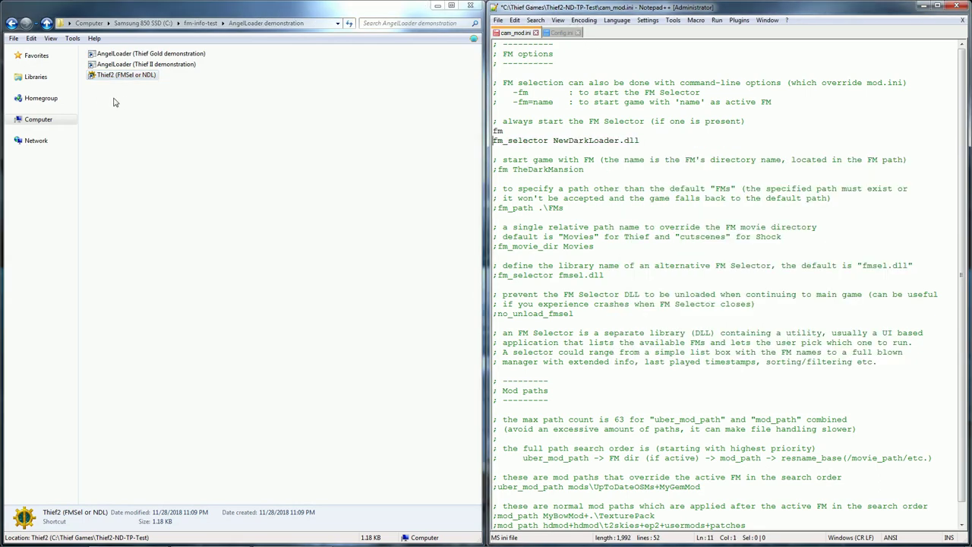
Switch to RamMap and empty the system's standby list.
left_click(127, 77)
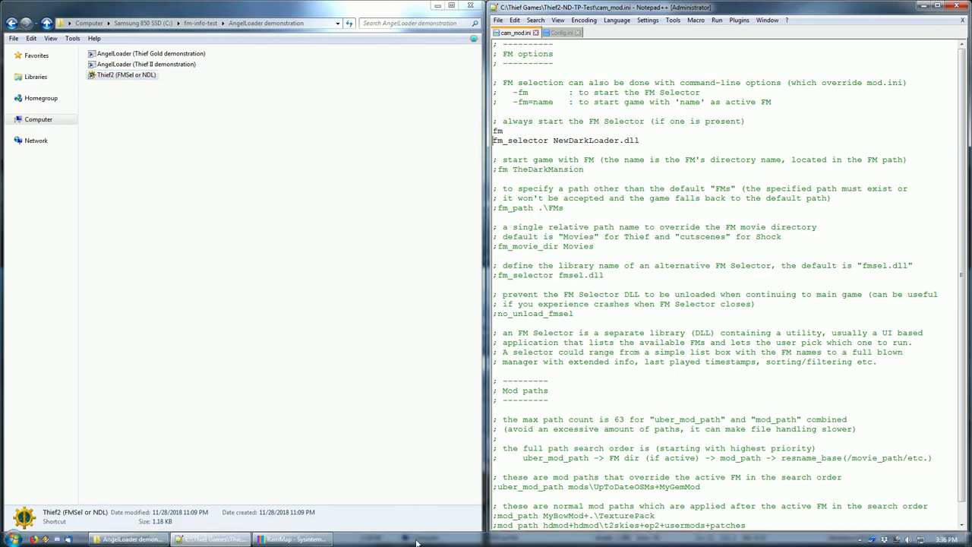
left_click(285, 542)
left_click(644, 157)
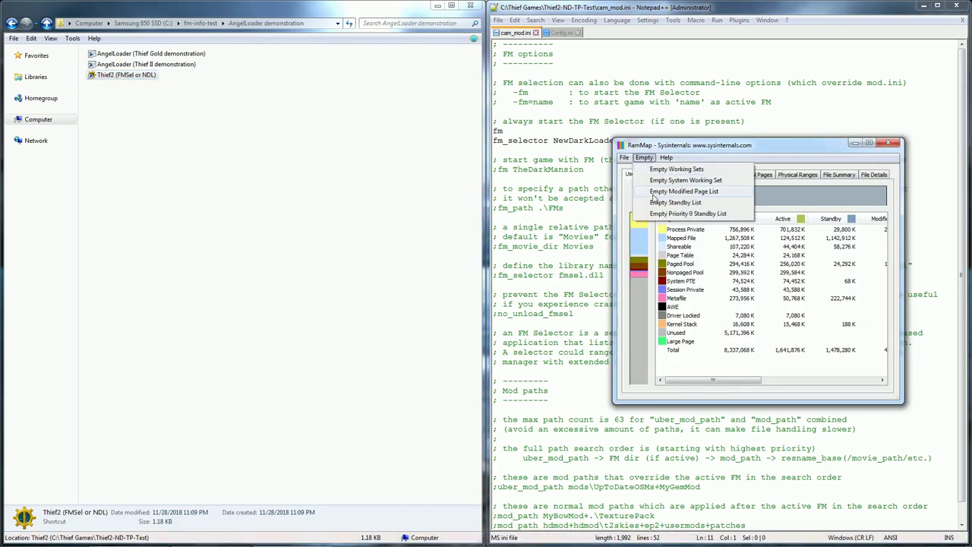
left_click(684, 206)
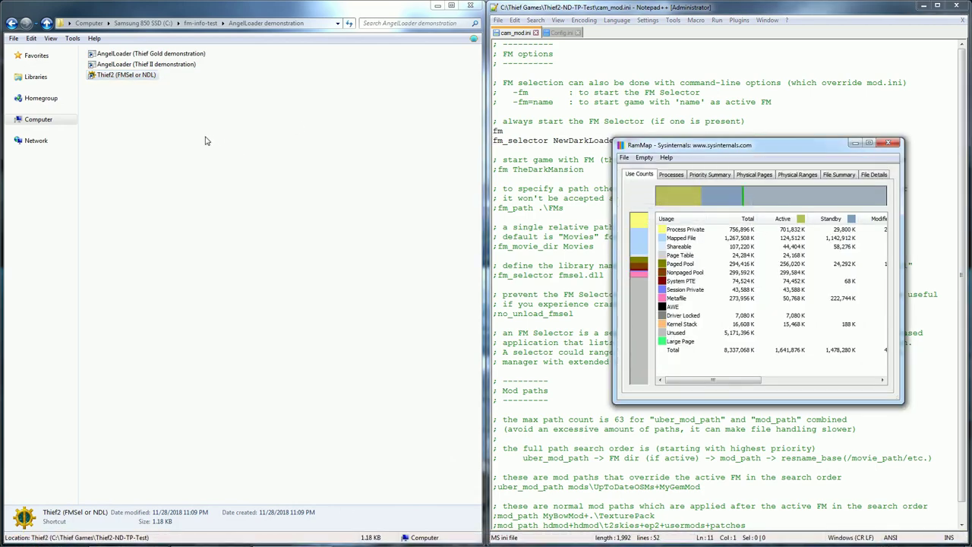
Launch the Thief2 (FMSel or NDL) shortcut and scan all FMs in NewDarkLoader.
left_click(128, 81)
double_click(128, 80)
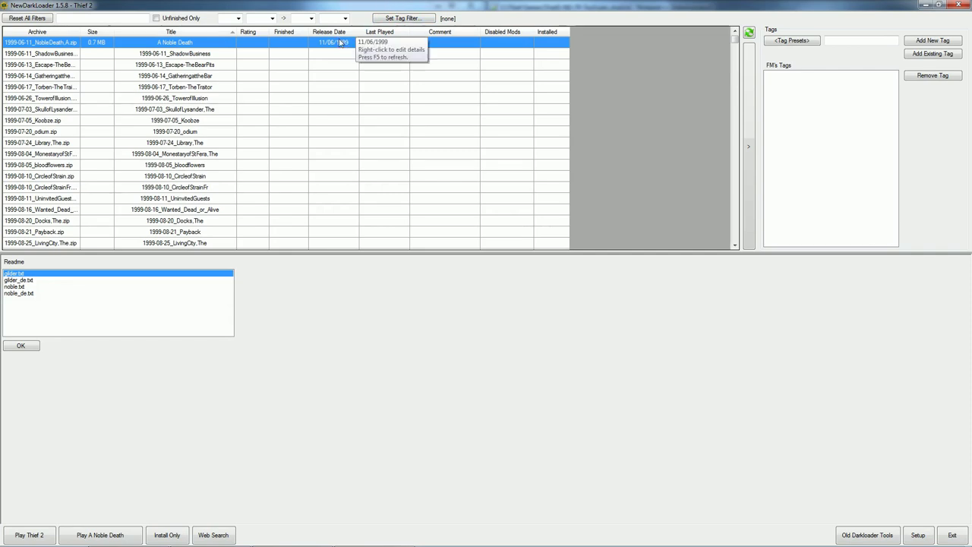
right_click(201, 43)
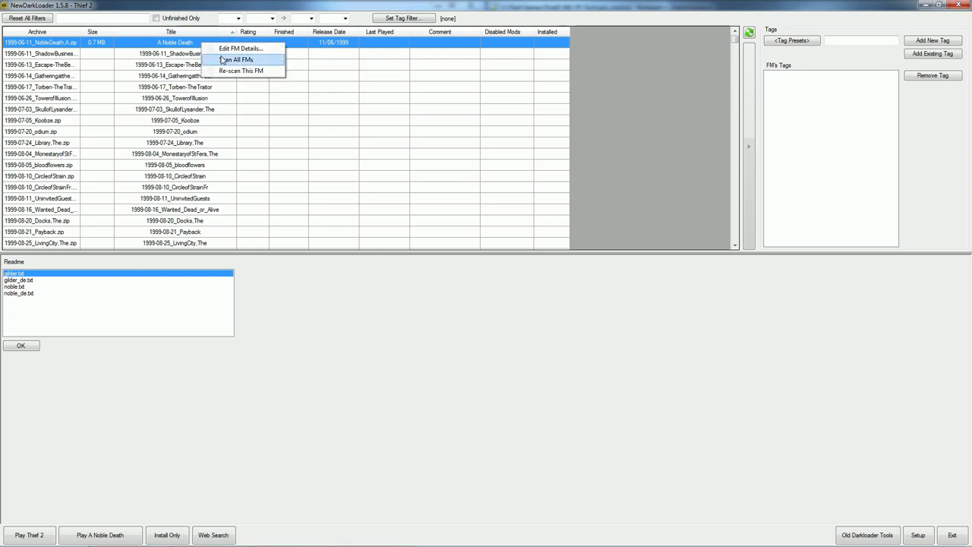
left_click(221, 60)
left_click(533, 319)
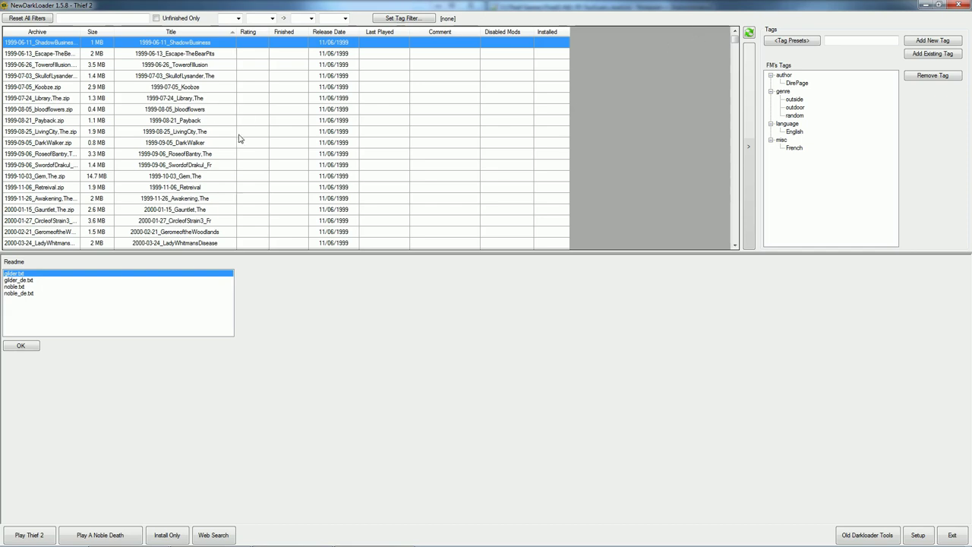
Review the NewDarkLoader setup options without changing them, and toggle the mission list's title sort back to ascending.
left_click(919, 535)
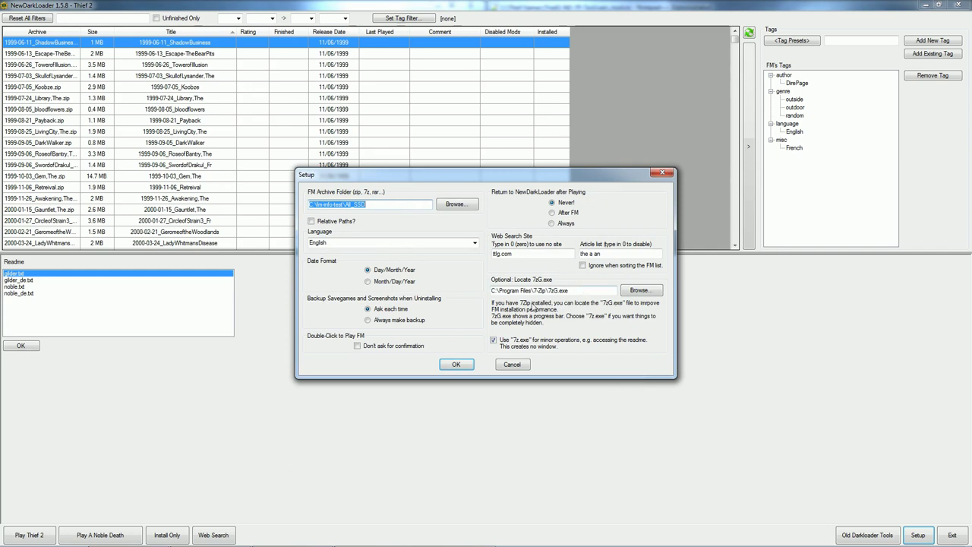
left_click(512, 366)
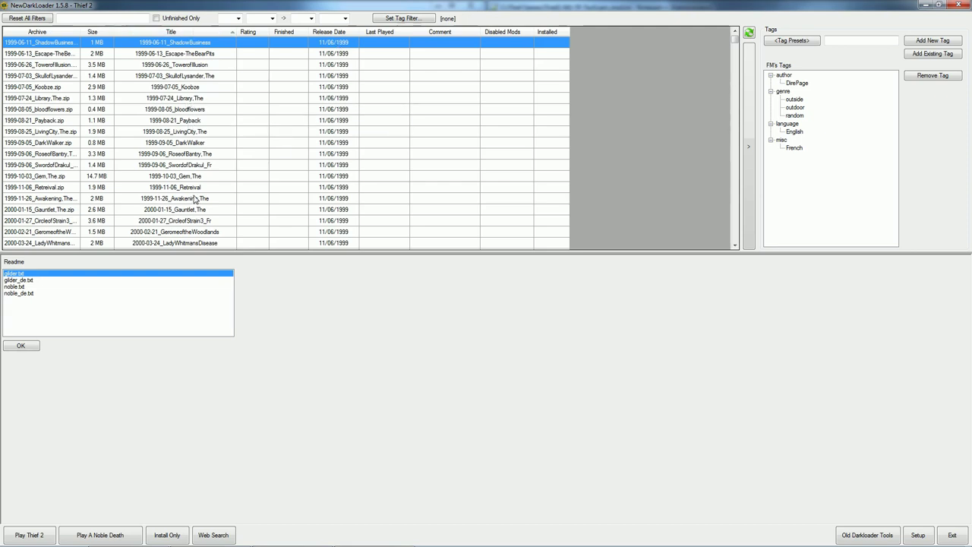
left_click(172, 31)
left_click(172, 31)
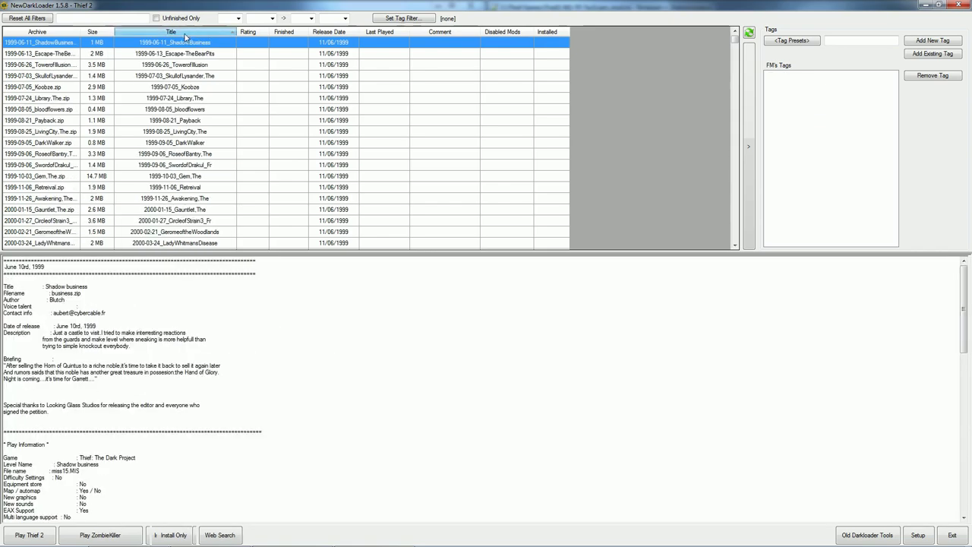
Browse the scanned missions and a few of their readmes, comparing the detected titles and release dates.
left_click(175, 98)
scroll(181, 126, "down", 6)
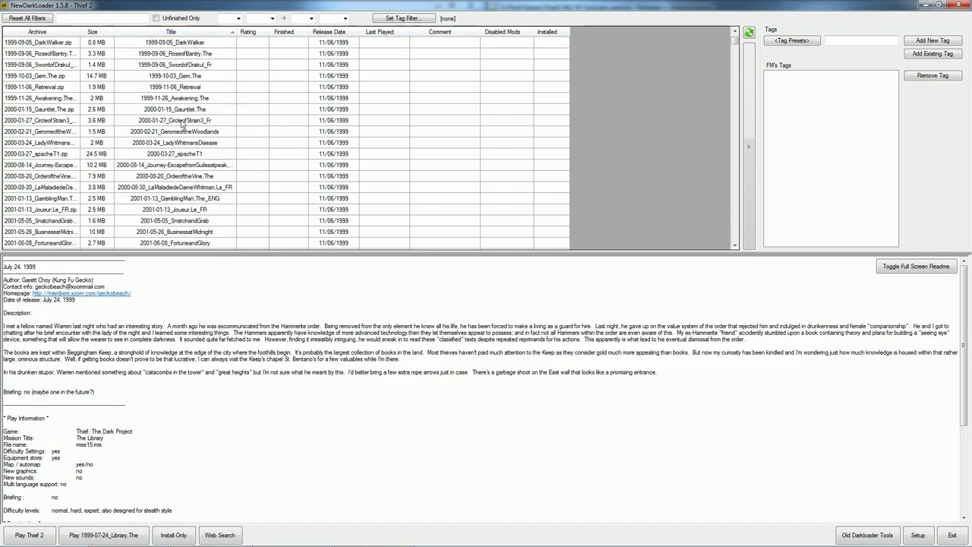
left_click(183, 76)
scroll(181, 129, "down", 15)
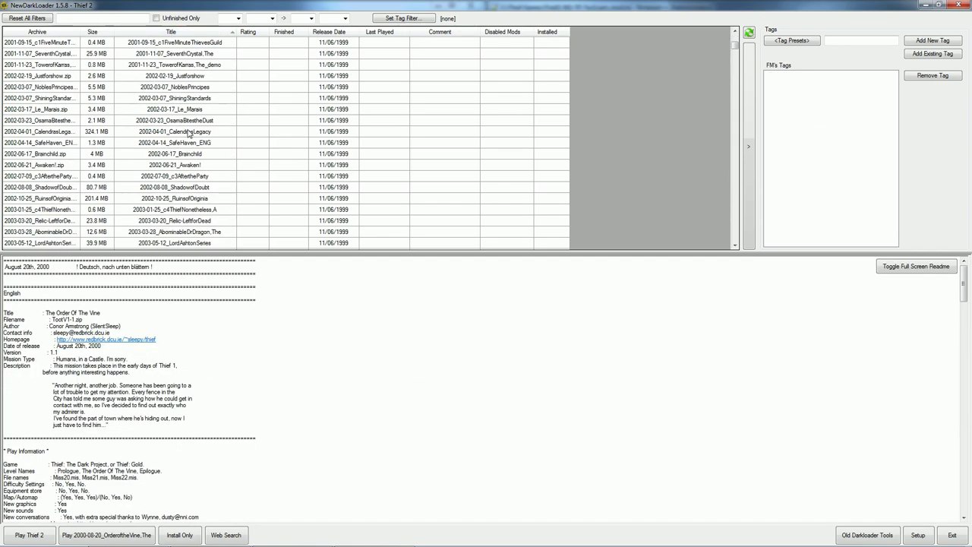
scroll(180, 133, "down", 12)
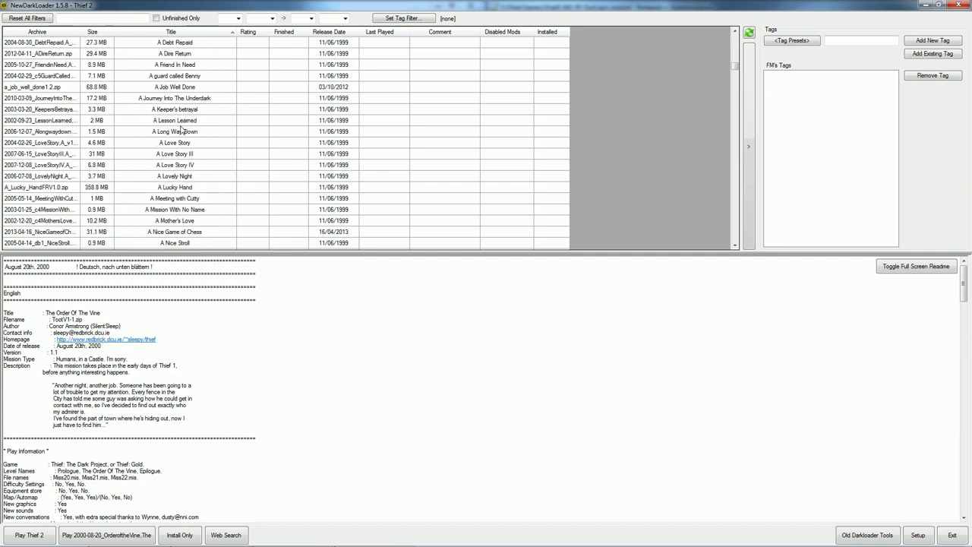
scroll(183, 133, "down", 12)
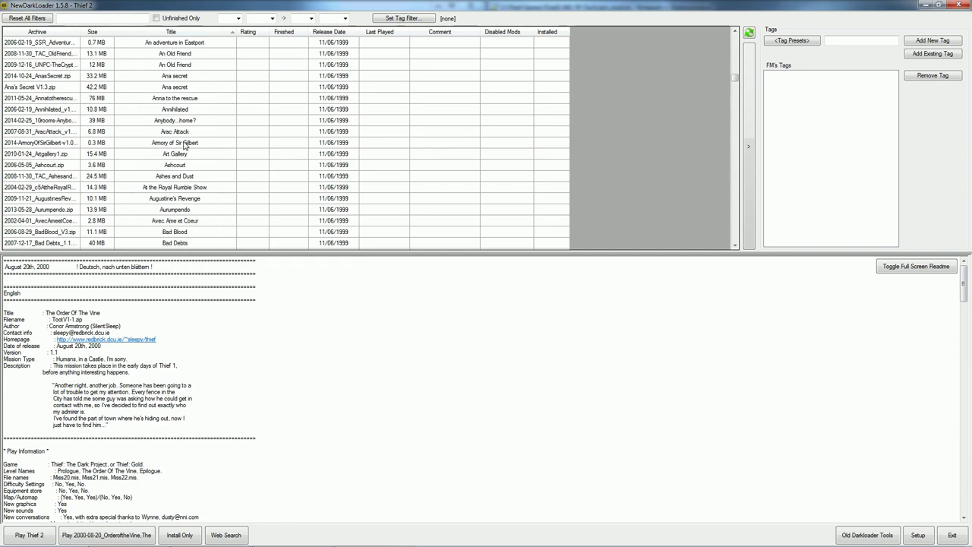
scroll(183, 140, "down", 12)
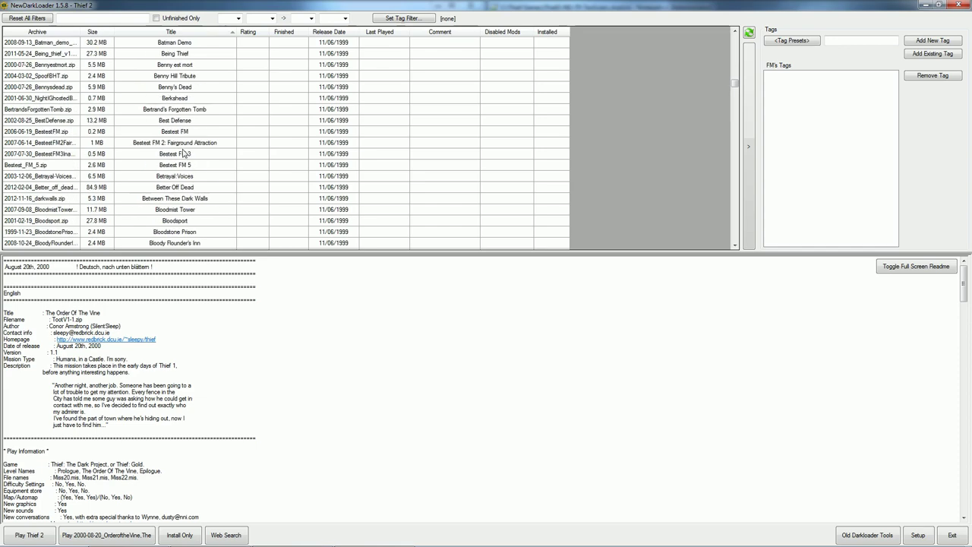
scroll(183, 153, "down", 12)
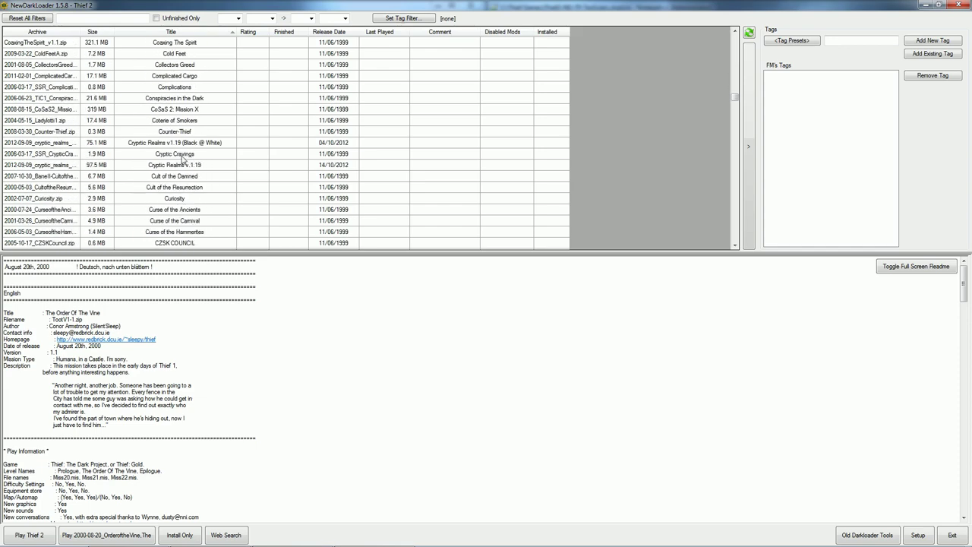
left_click_drag(734, 110, 734, 41)
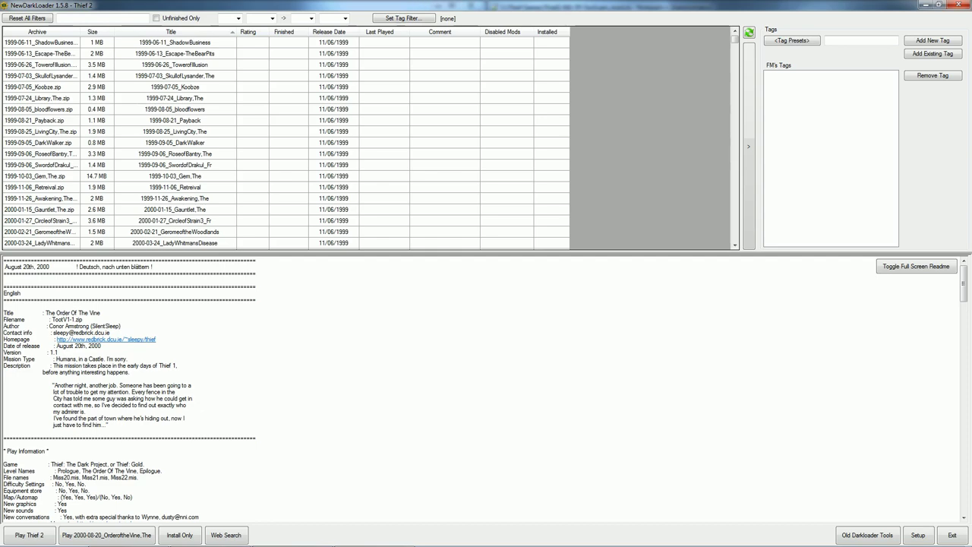
Close NewDarkLoader and launch the AngelLoader (Thief II demonstration) shortcut.
left_click(957, 4)
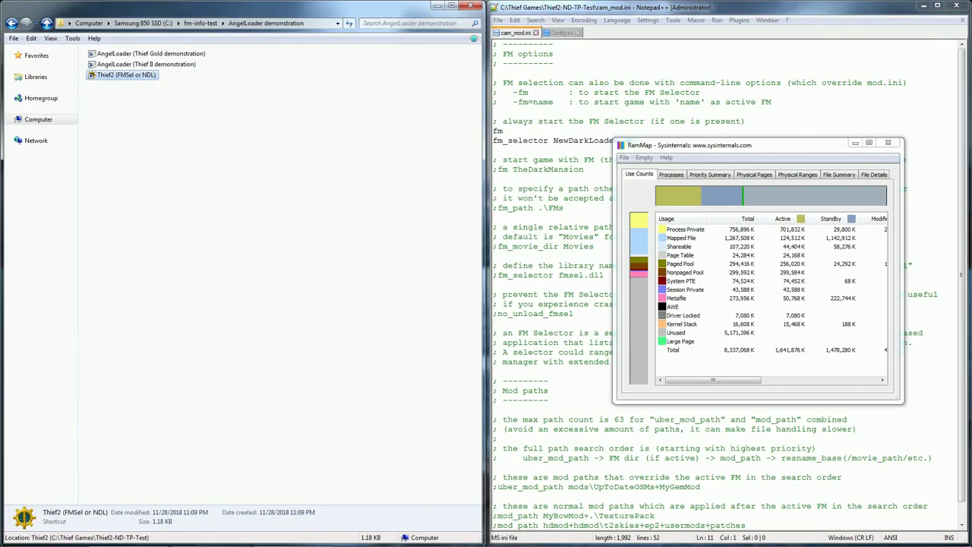
left_click(153, 66)
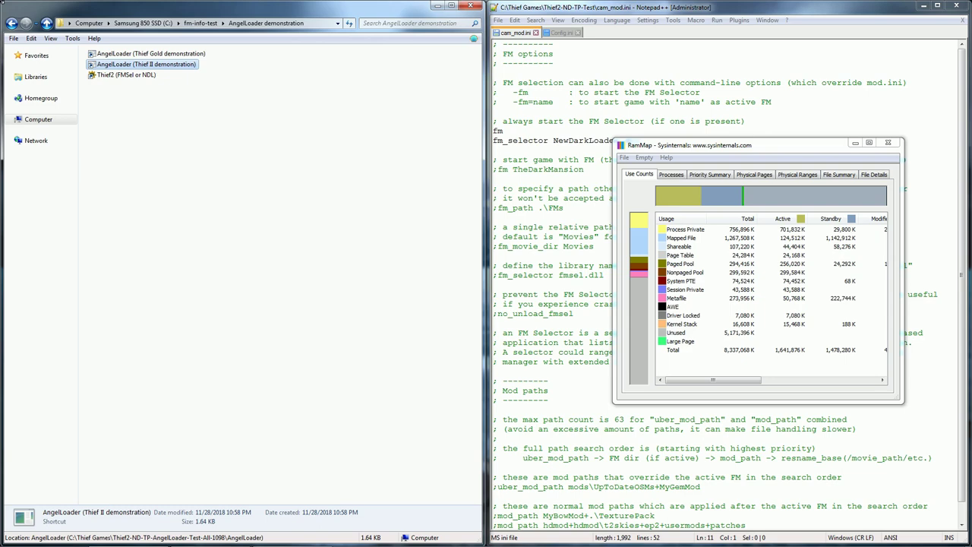
double_click(162, 70)
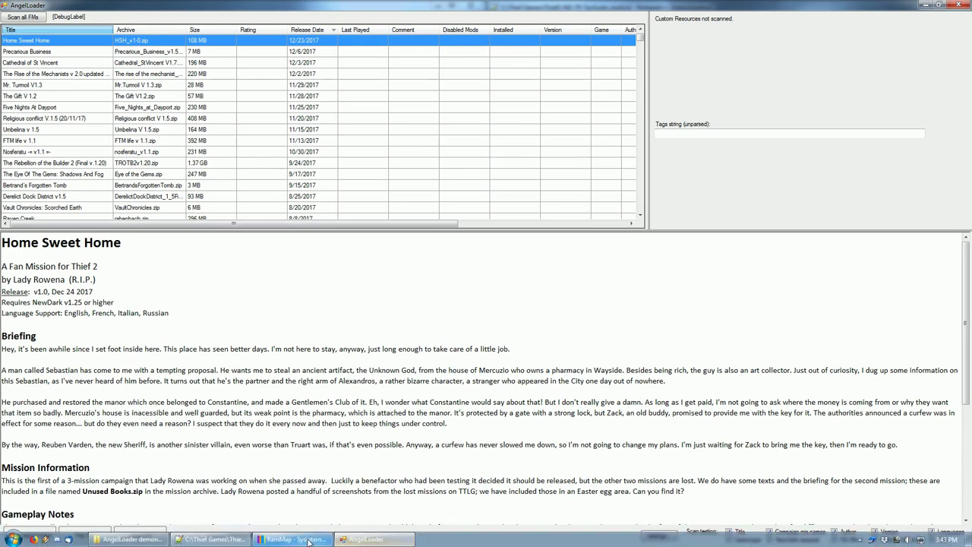
Clear the standby list again in RamMap before scanning with AngelLoader.
left_click(293, 542)
left_click(644, 157)
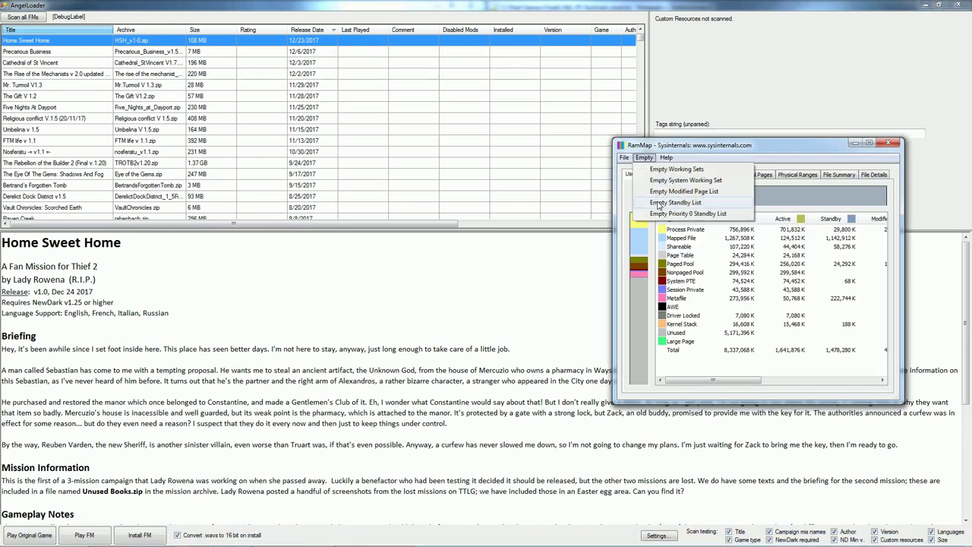
left_click(658, 203)
Switch back to AngelLoader and scan all FMs.
key("alt+Tab")
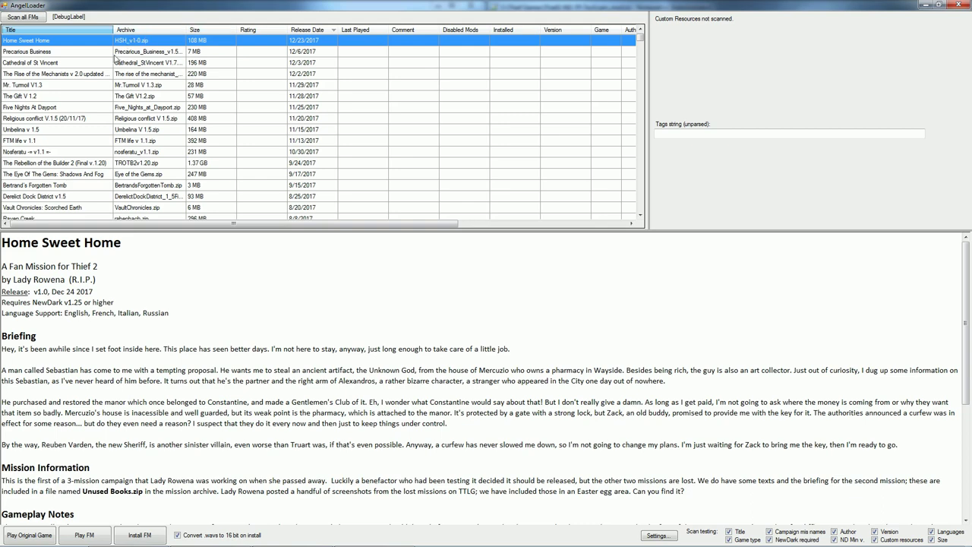
left_click(28, 19)
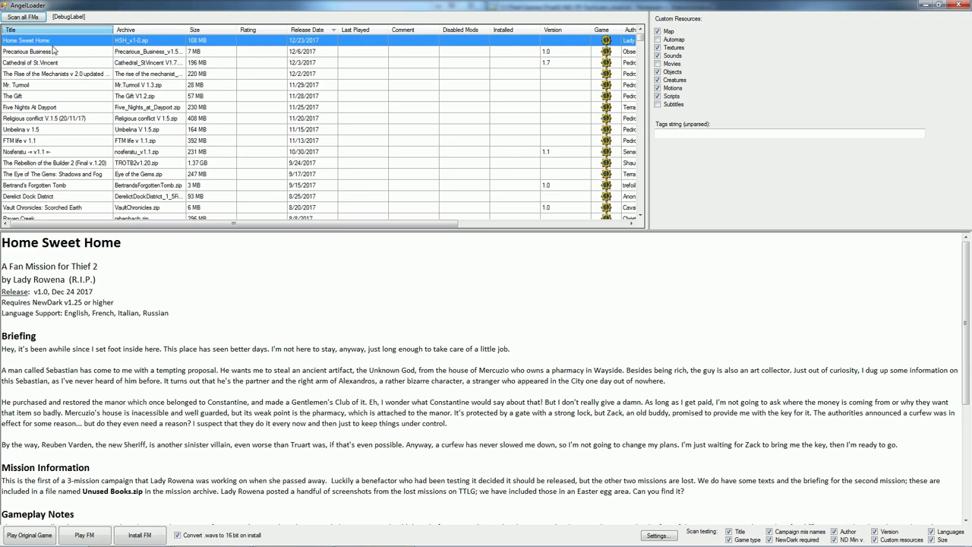
Examine AngelLoader's scan results by release date in both sort directions, checking the version, game, author and NewDark columns and the Precarious Business readme.
left_click(317, 32)
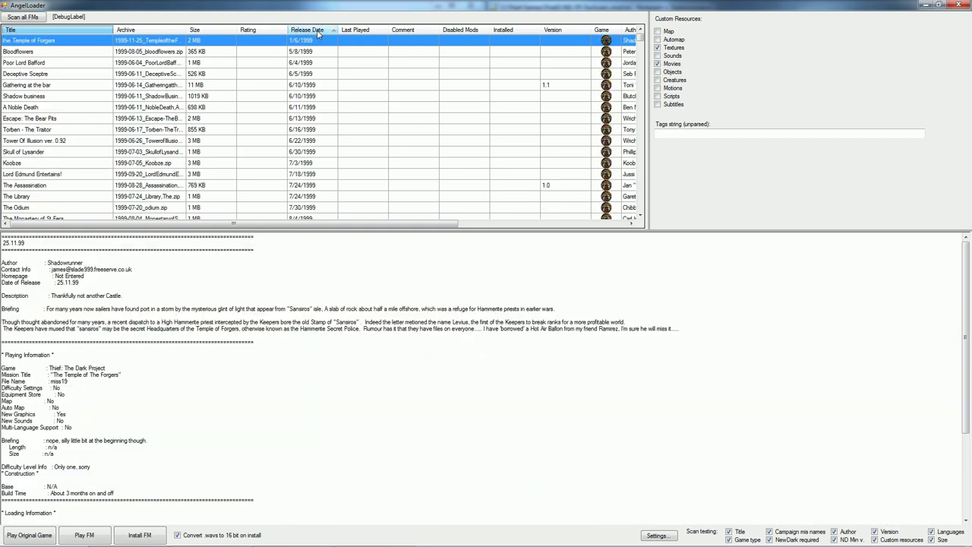
left_click(318, 32)
left_click_drag(415, 222, 572, 222)
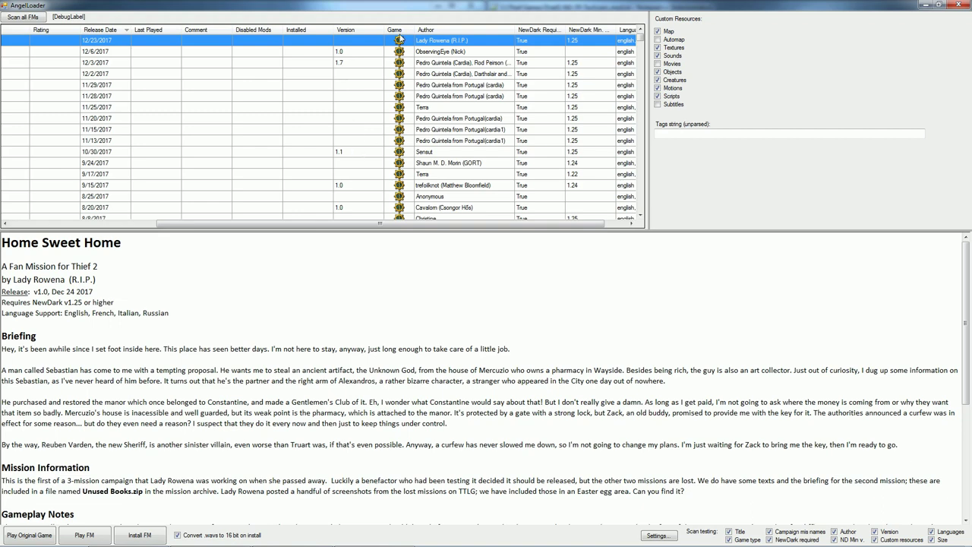
left_click_drag(643, 42, 640, 200)
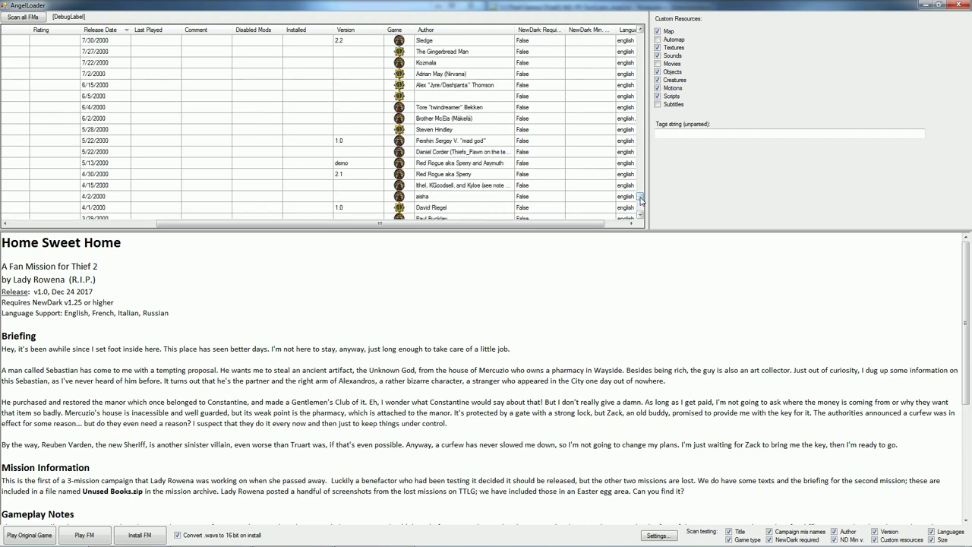
left_click_drag(640, 199, 641, 34)
left_click(460, 52)
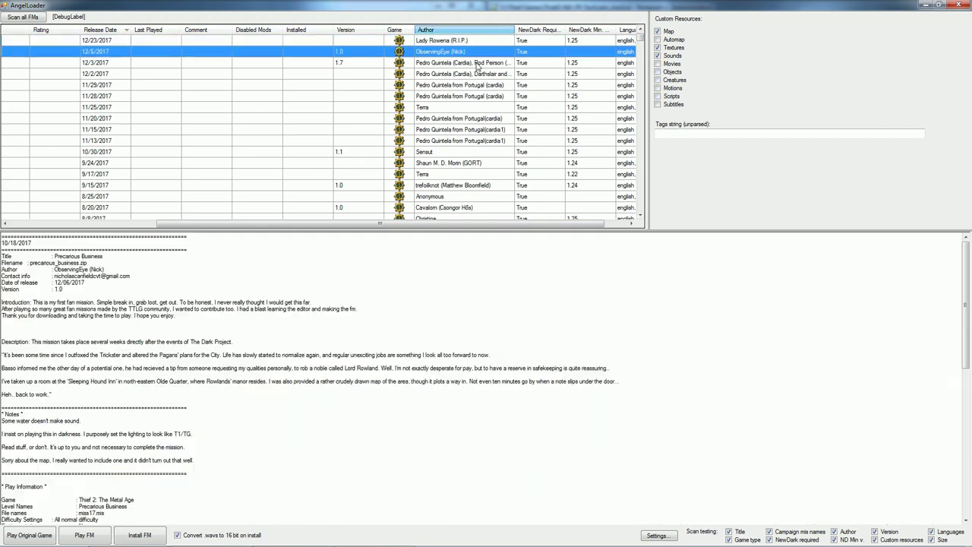
Examine The Rise of the Mechanists readme and the NewDark and Languages columns, sorting the missions by minimum NewDark version in descending order.
left_click(475, 74)
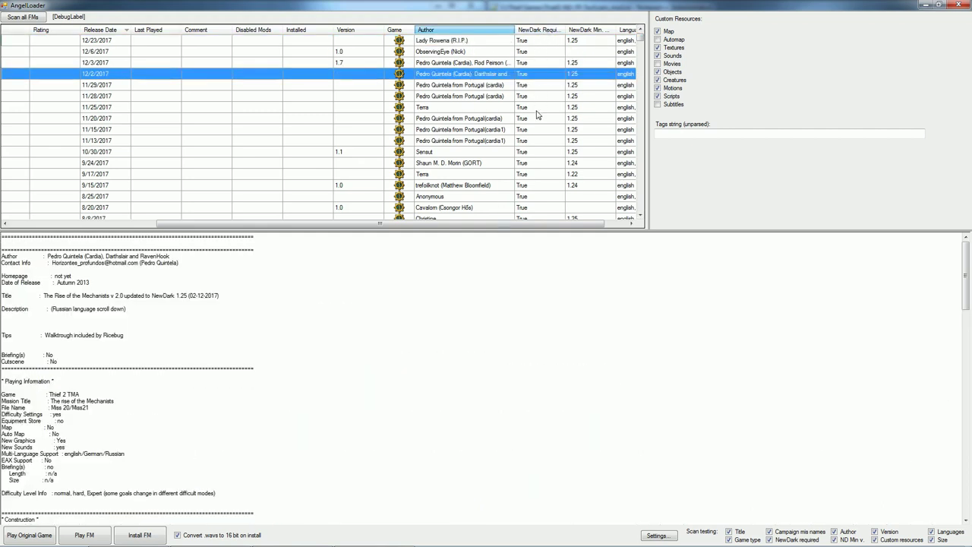
left_click_drag(542, 225, 565, 225)
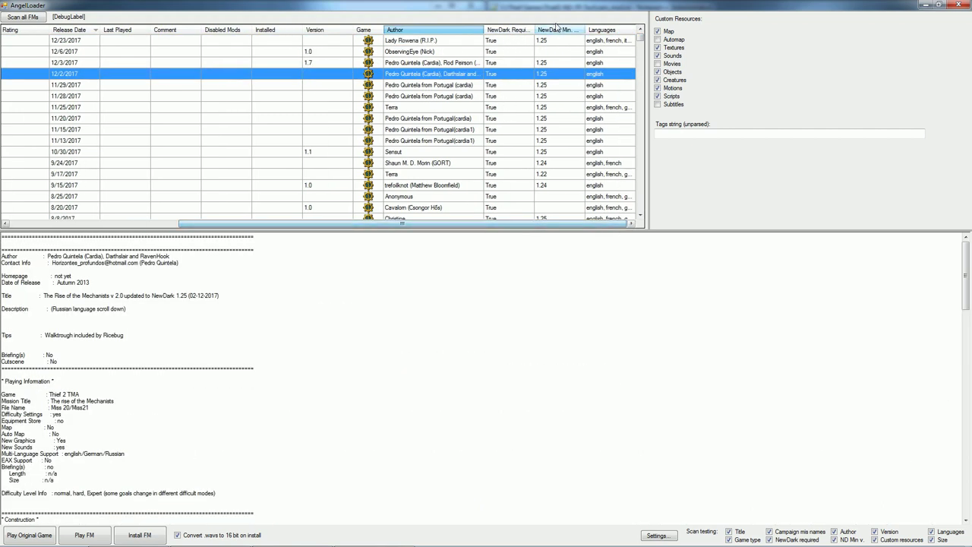
left_click(556, 30)
left_click(557, 30)
mouse_move(641, 42)
left_mouse_down()
mouse_move(641, 75)
mouse_move(646, 28)
left_mouse_up()
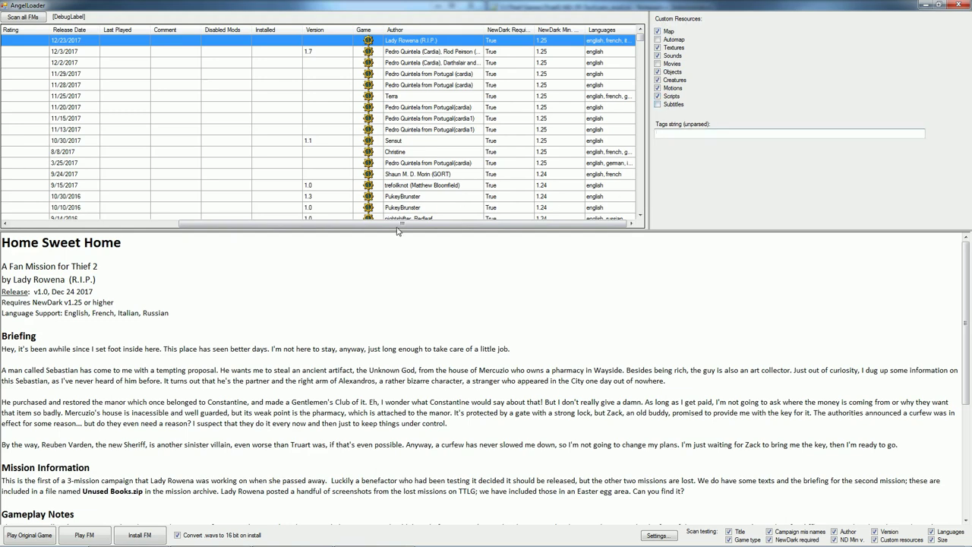
Sort the missions by release date again and step down to Nosferatu, checking each mission's readme, custom resources and tags string.
left_click_drag(398, 224, 301, 91)
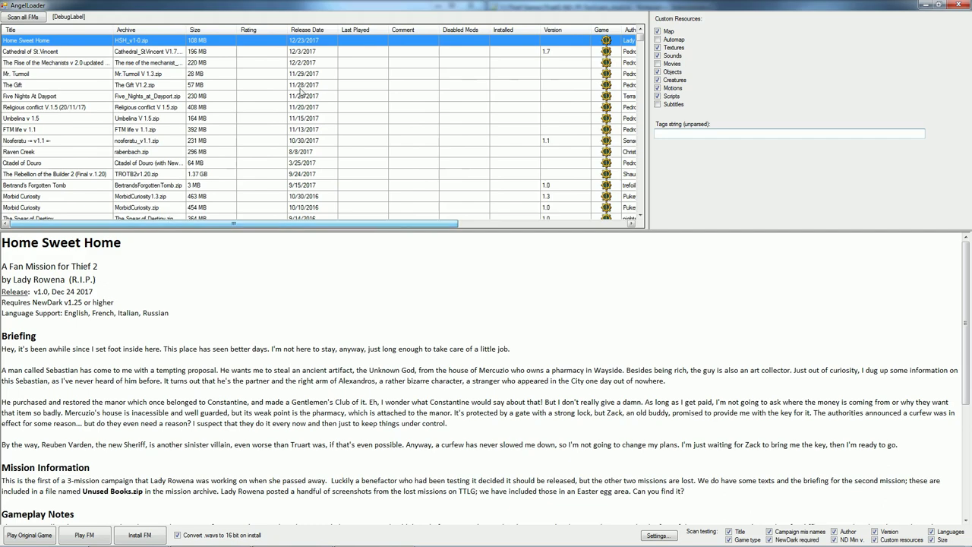
left_click(308, 31)
key("Down")
key("Down")
key("Down")
key("Down")
key("Down")
key("Down")
key("Down")
key("Down")
key("Down")
key("Down")
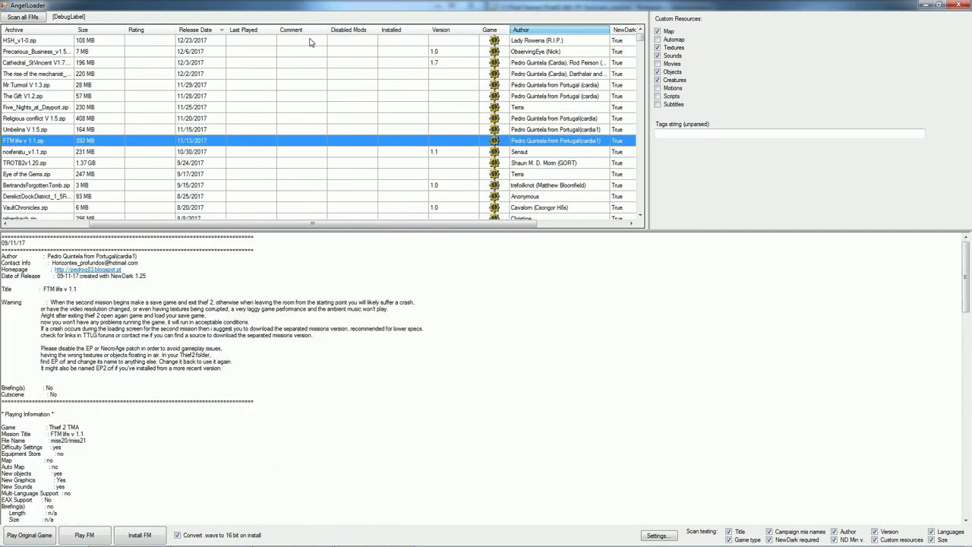
key("Down")
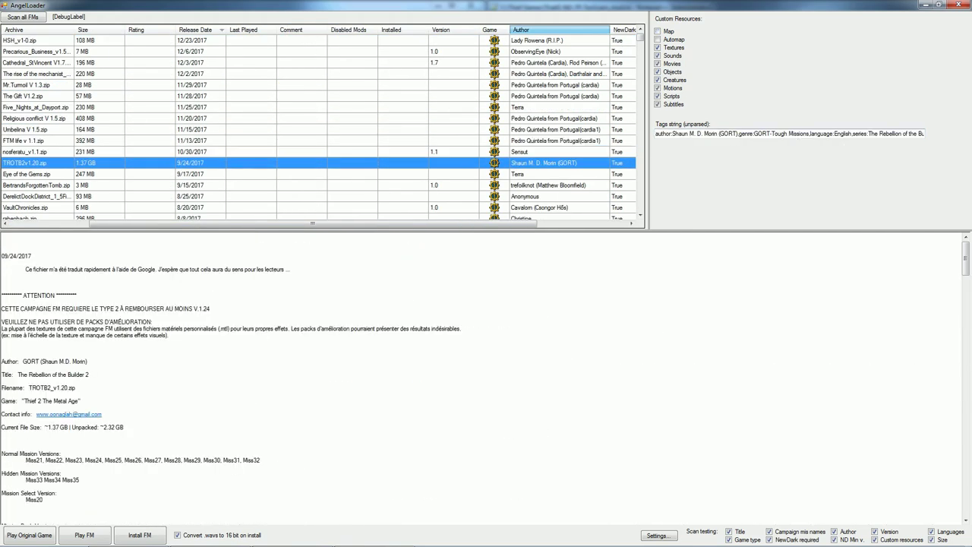
key("Up")
key("Tab")
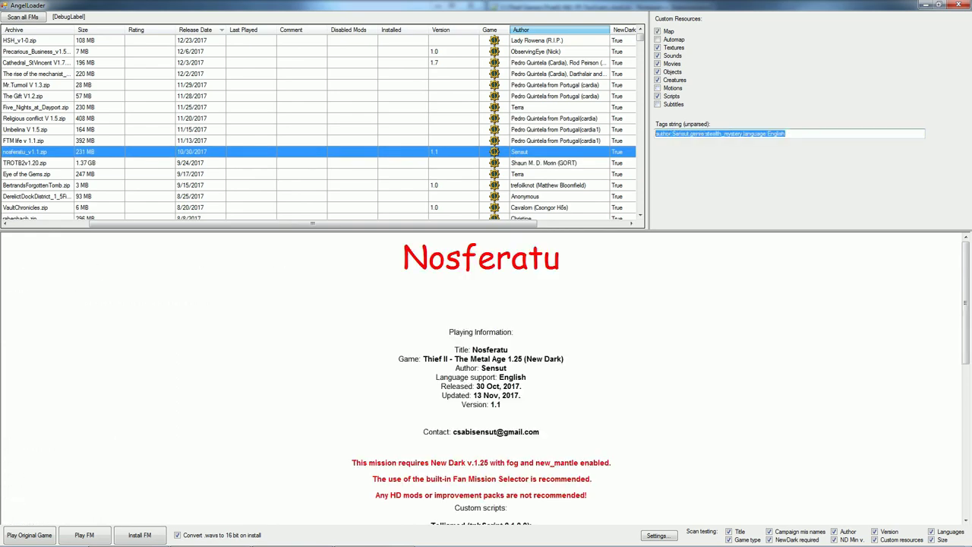
key("End")
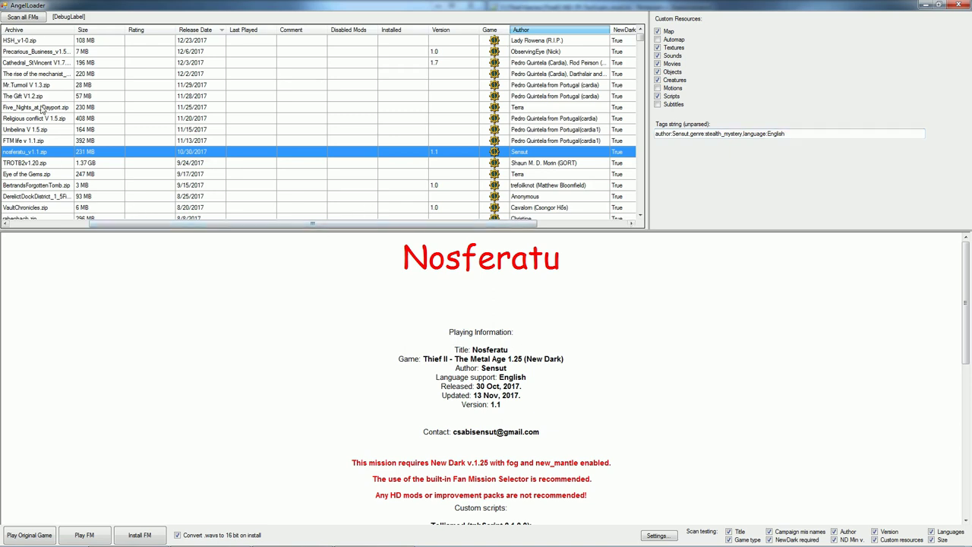
Widen the Title column in the mission list to show longer titles, and check the 2013 entries.
left_click_drag(164, 225, 76, 226)
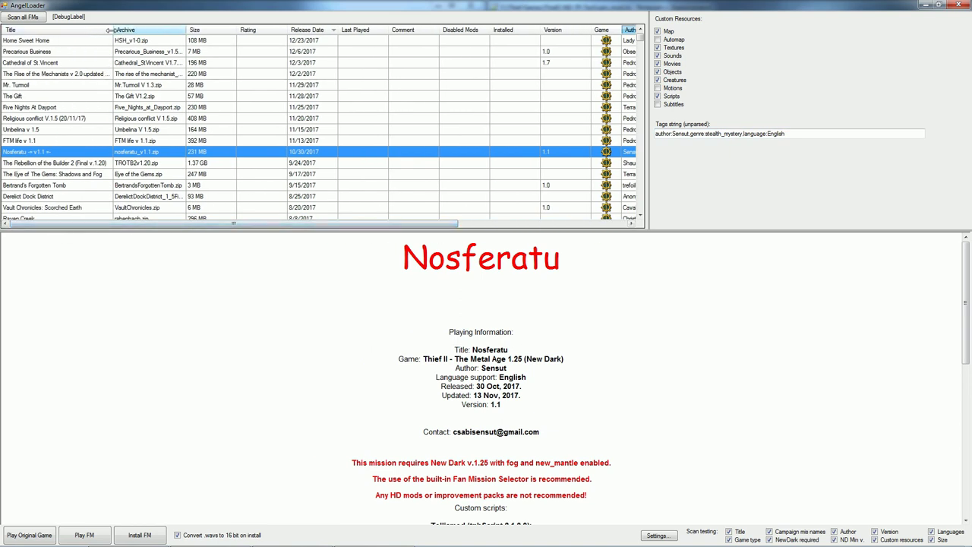
left_click_drag(144, 29, 146, 30)
left_click_drag(639, 38, 638, 57)
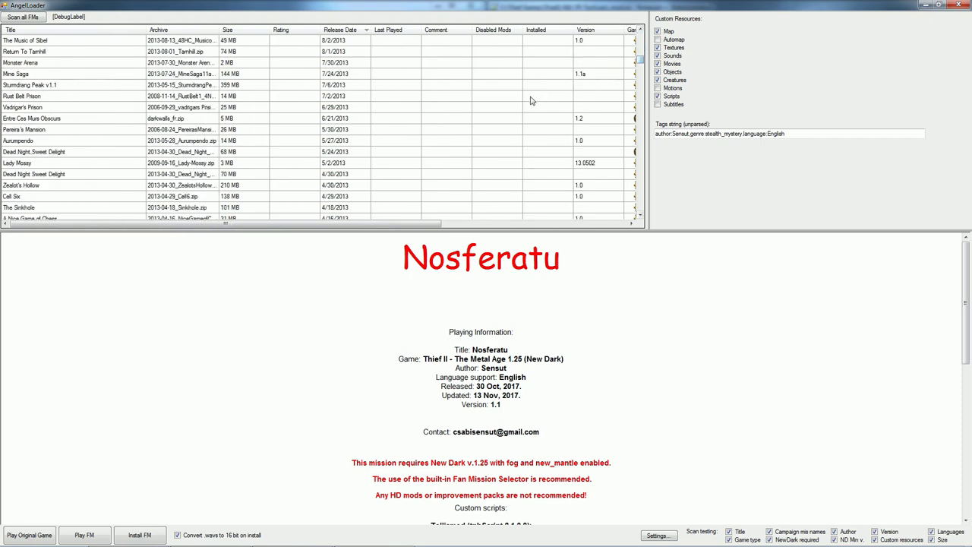
Rearrange the mission list so the Author column follows Archive and the Game column comes before Title.
left_click_drag(424, 225, 532, 226)
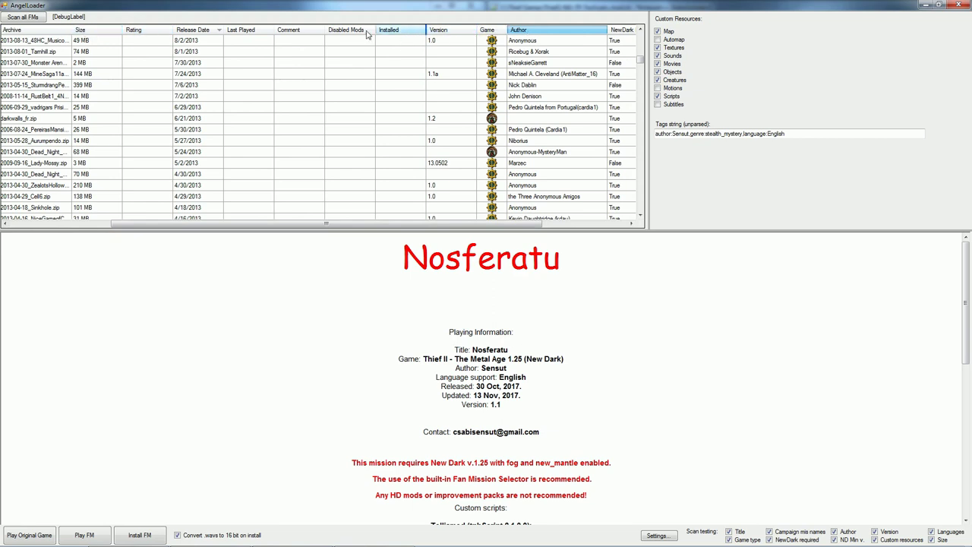
left_click_drag(133, 31, 76, 30)
left_click_drag(333, 225, 232, 226)
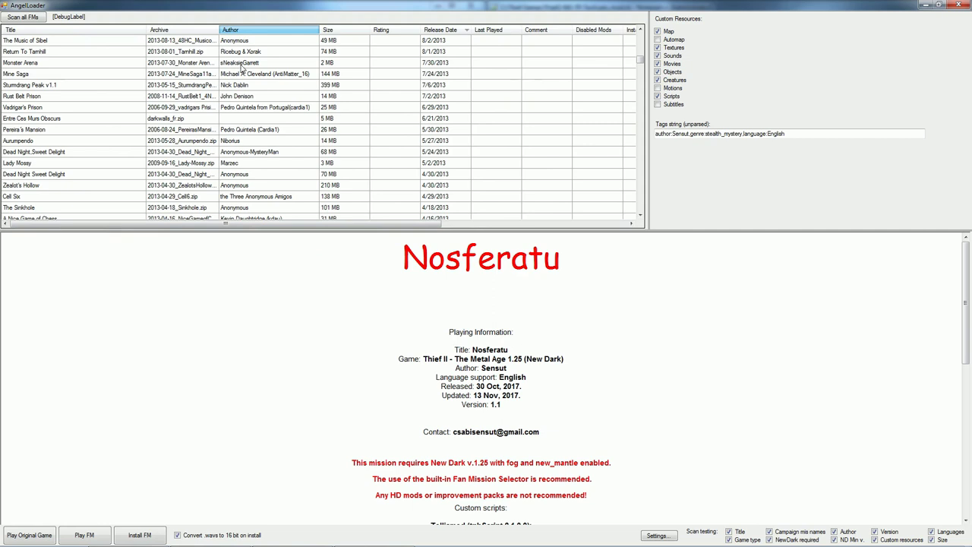
left_click_drag(376, 226, 523, 226)
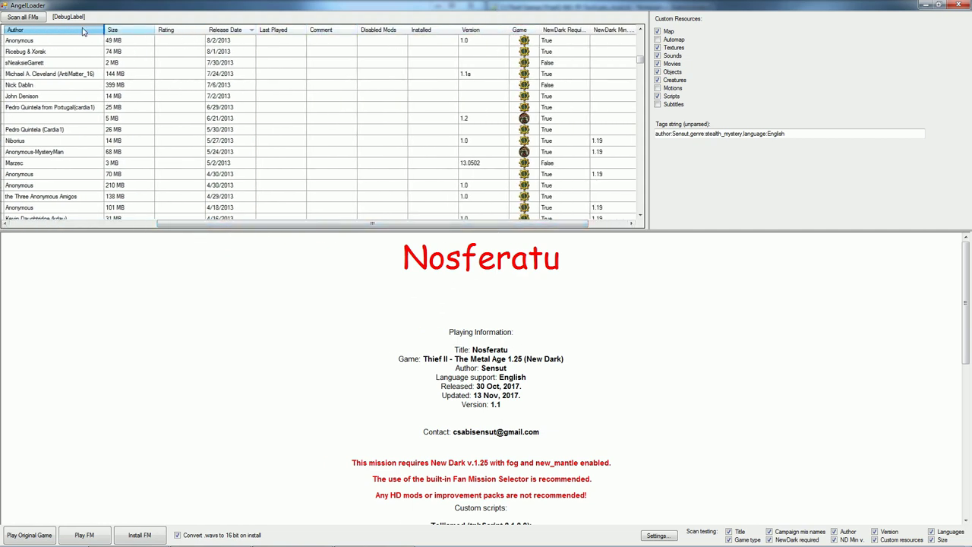
left_click_drag(281, 225, 127, 226)
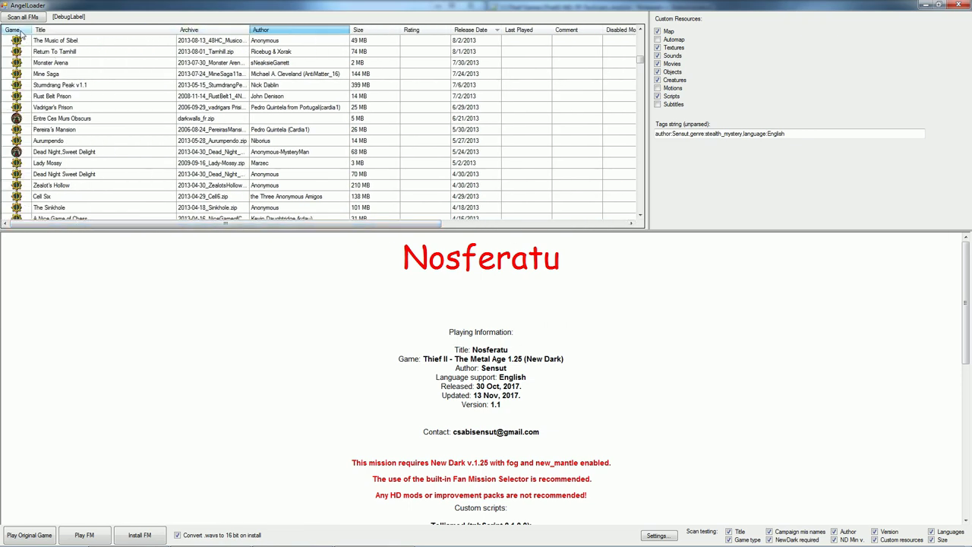
Sort the missions by title and look through the detected titles and archive names, checking both sort directions.
left_click(22, 33)
left_click(55, 33)
scroll(111, 123, "down", 10)
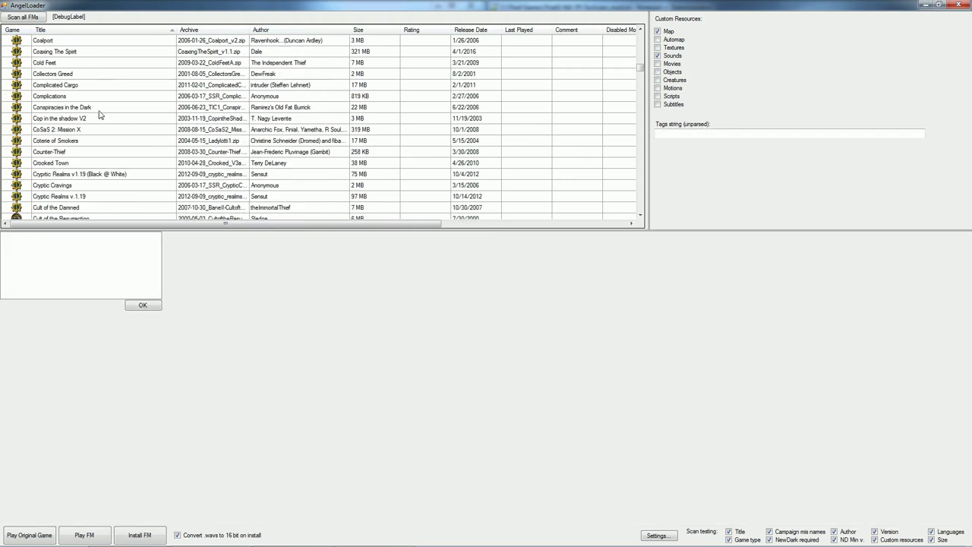
scroll(111, 124, "down", 15)
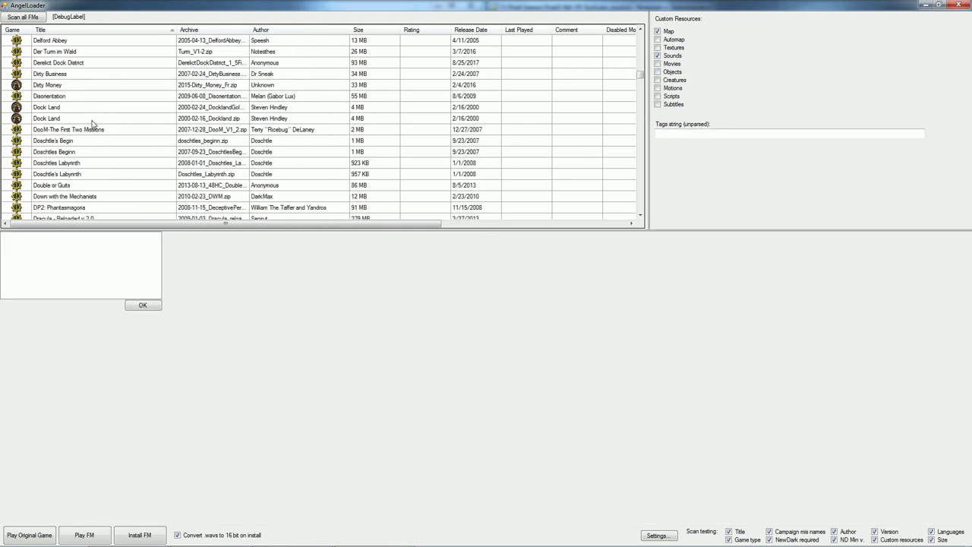
scroll(96, 130, "down", 6)
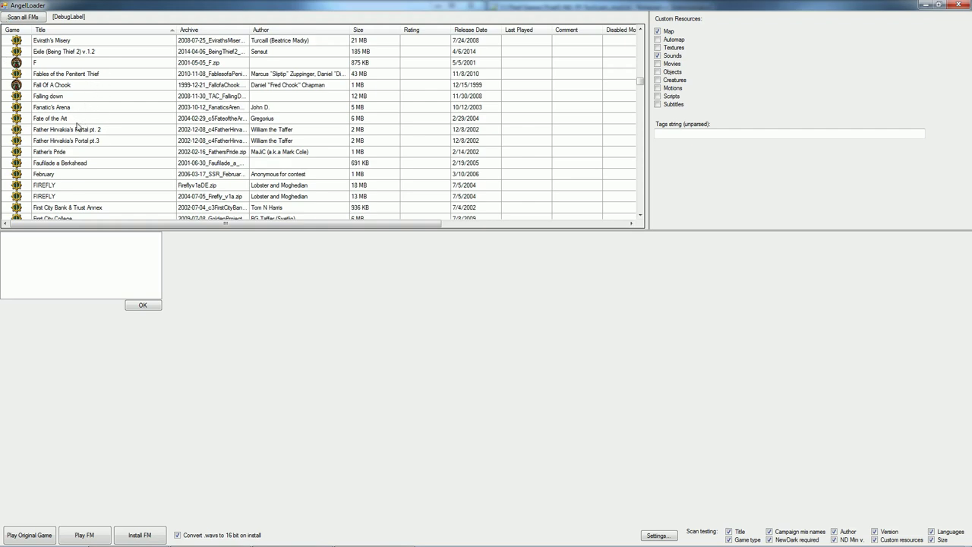
scroll(88, 130, "down", 1)
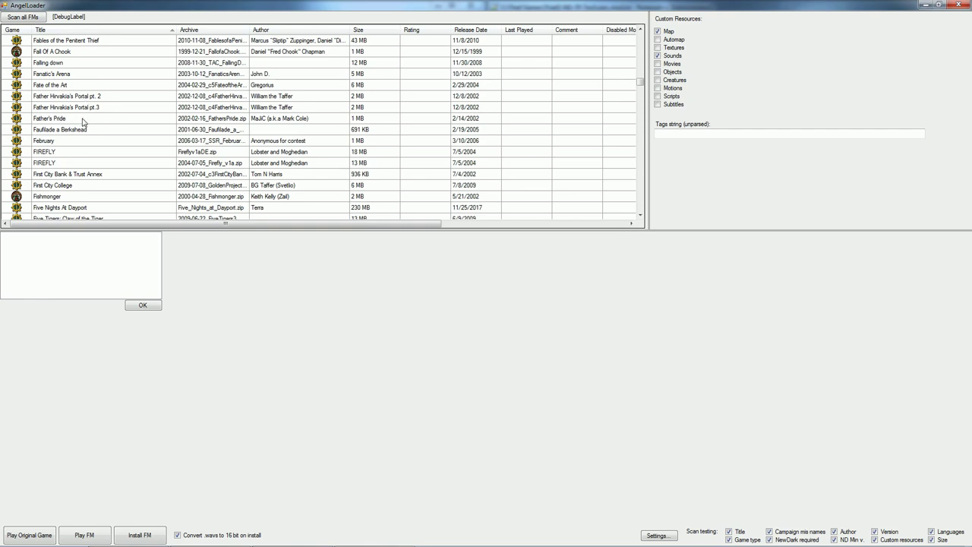
left_click_drag(640, 83, 640, 34)
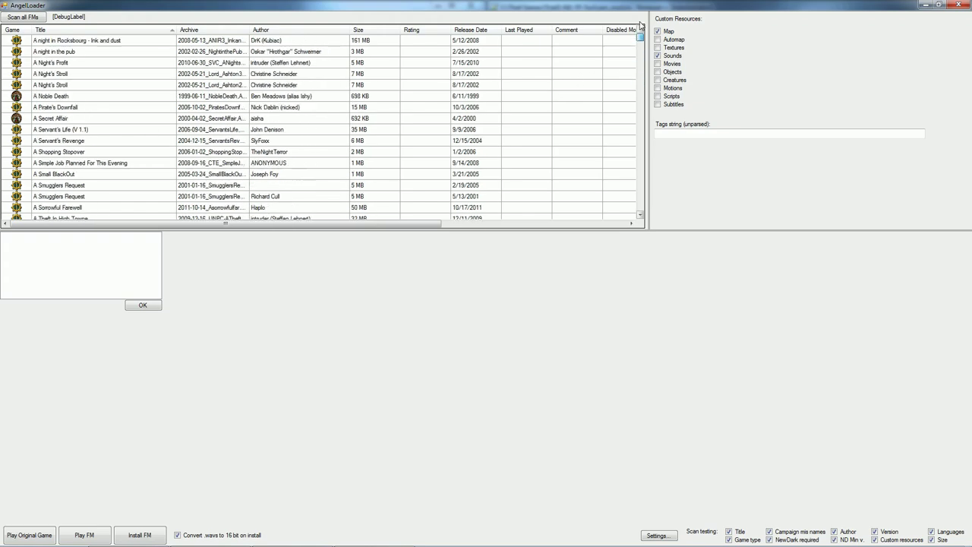
left_click(90, 30)
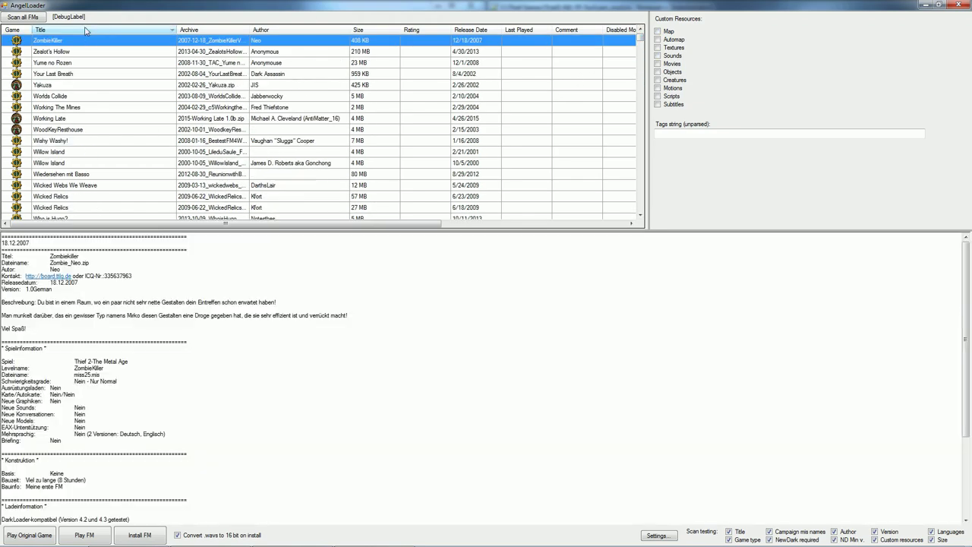
left_click(86, 30)
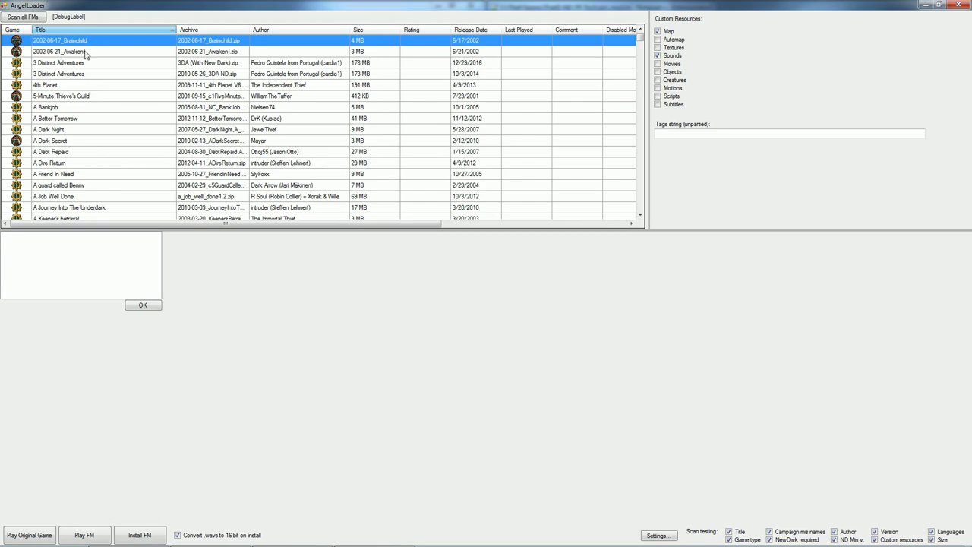
Find the first "An Old Friend" entry in the title list and widen the Archive column to show full file names.
scroll(86, 61, "down", 2)
scroll(89, 120, "down", 5)
scroll(88, 121, "down", 15)
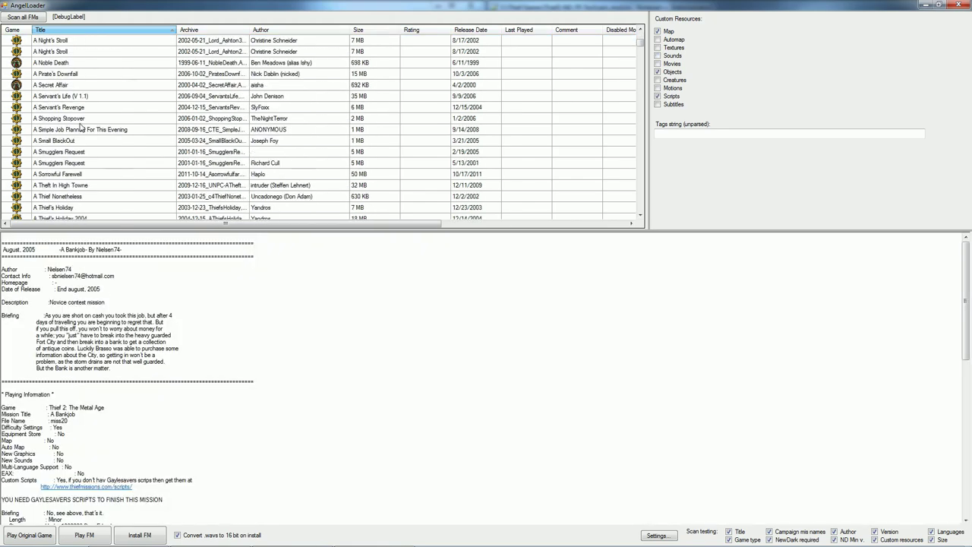
scroll(75, 137, "down", 2)
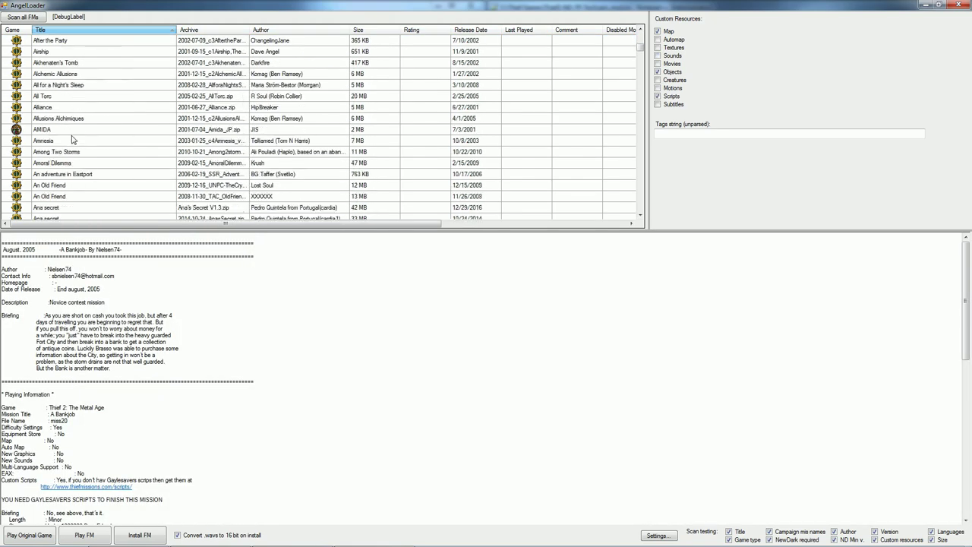
scroll(72, 136, "down", 2)
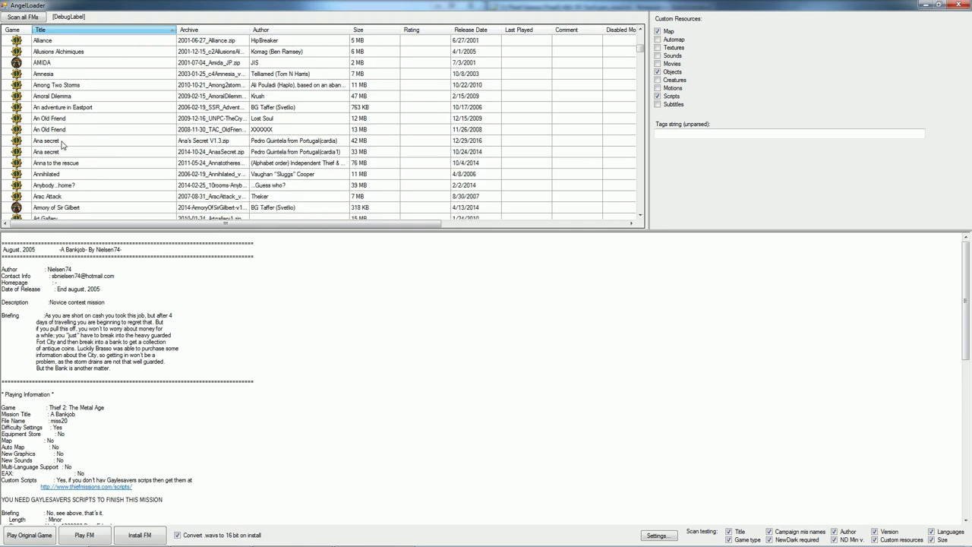
left_click(64, 119)
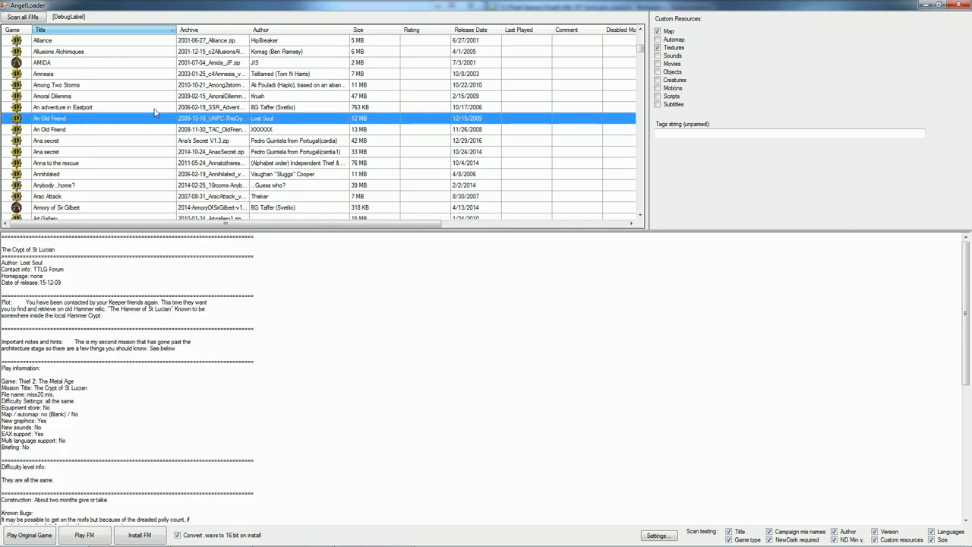
left_click_drag(248, 30, 333, 34)
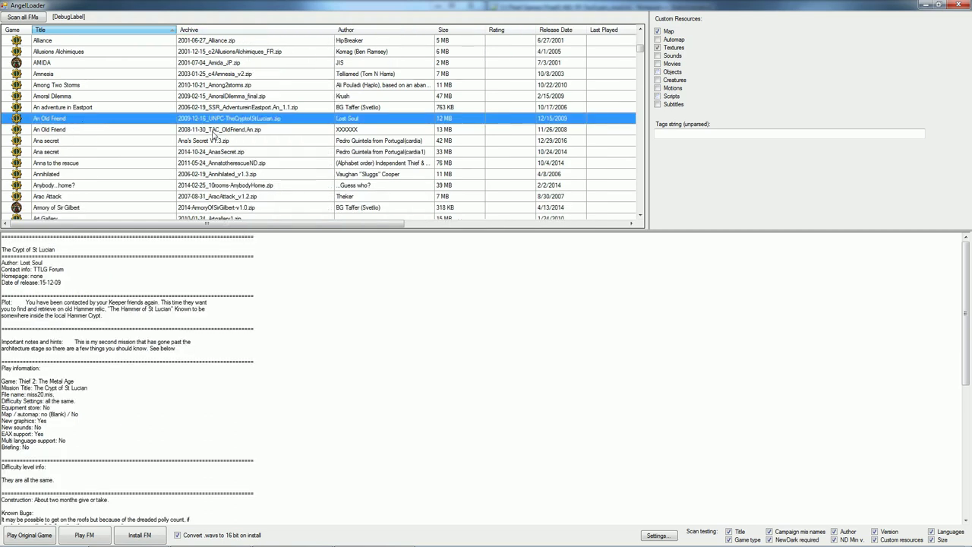
Compare the two An Old Friend entries and change the UNPC archive's title to its alternative, The Crypt of St Lucian.
left_click(214, 131)
left_click(56, 119)
right_click(66, 121)
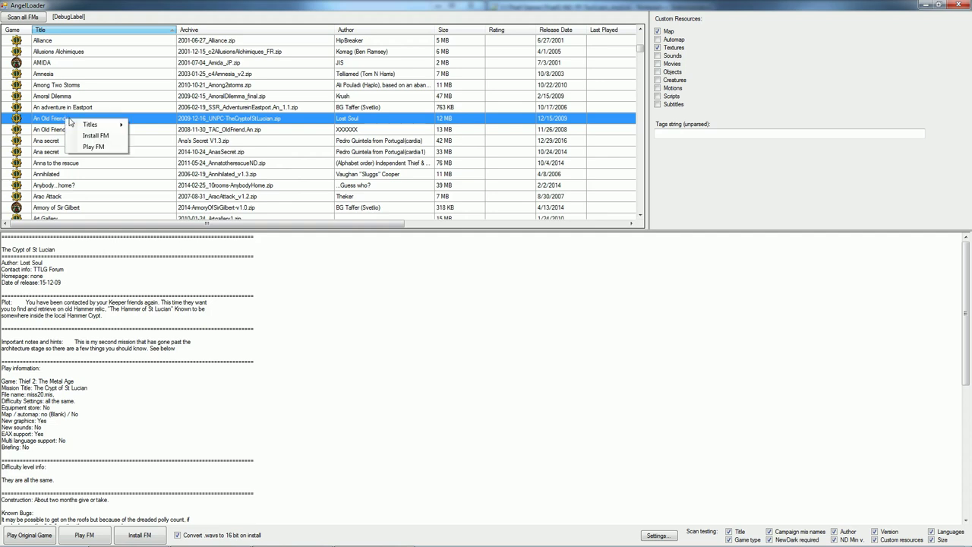
mouse_move(90, 124)
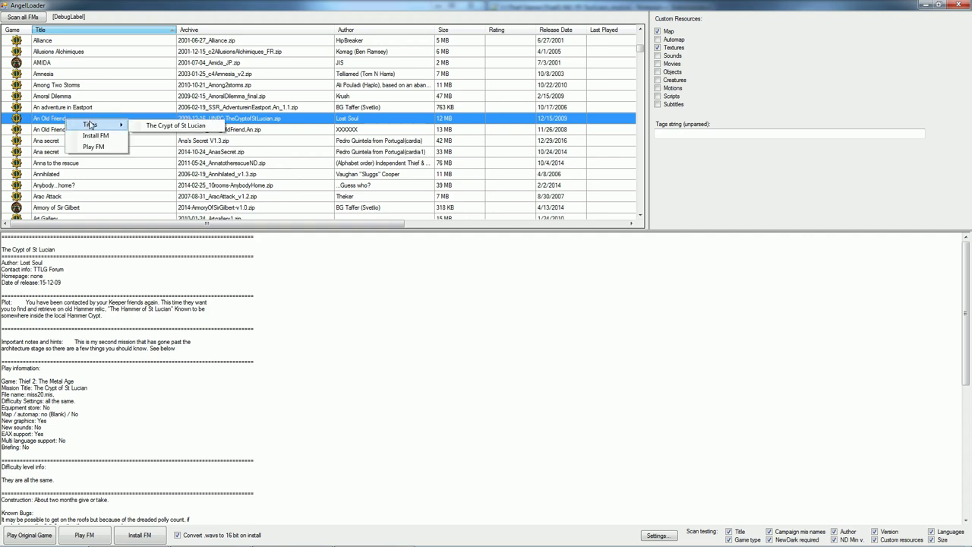
left_click(174, 126)
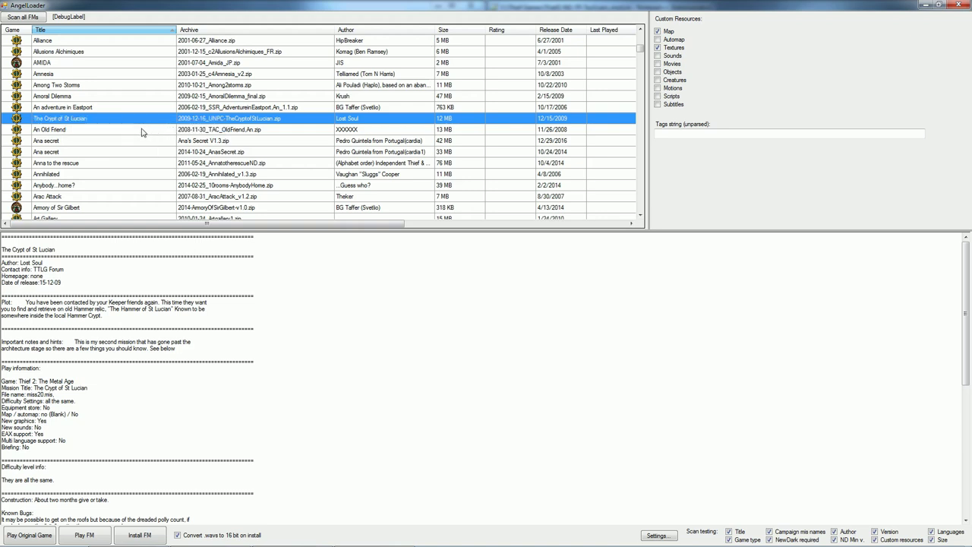
Jump to the titles starting with D and change DP2: Phantasmagoria to its alternative title, Deceptive Perception 2: Phantasmagoria.
left_click(84, 85)
key("d")
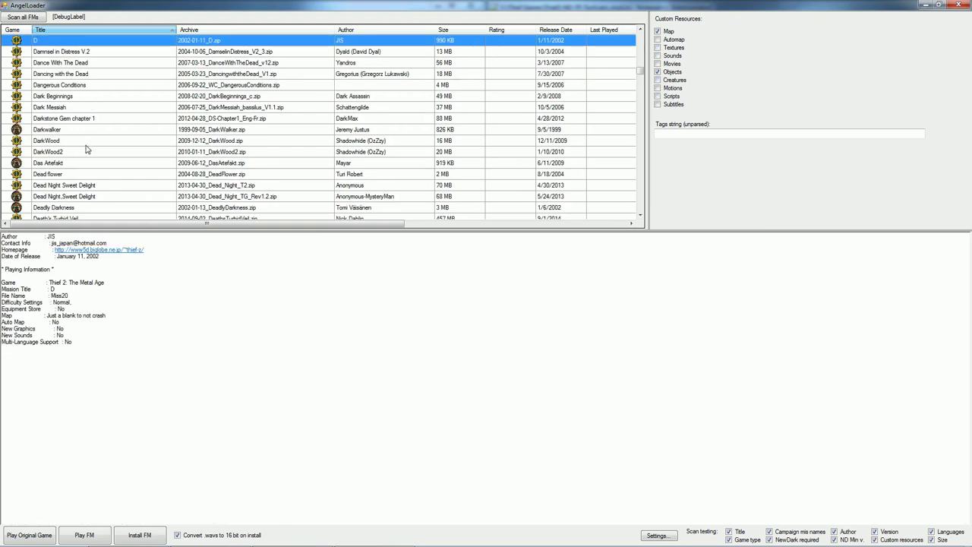
scroll(87, 149, "down", 5)
scroll(78, 119, "down", 5)
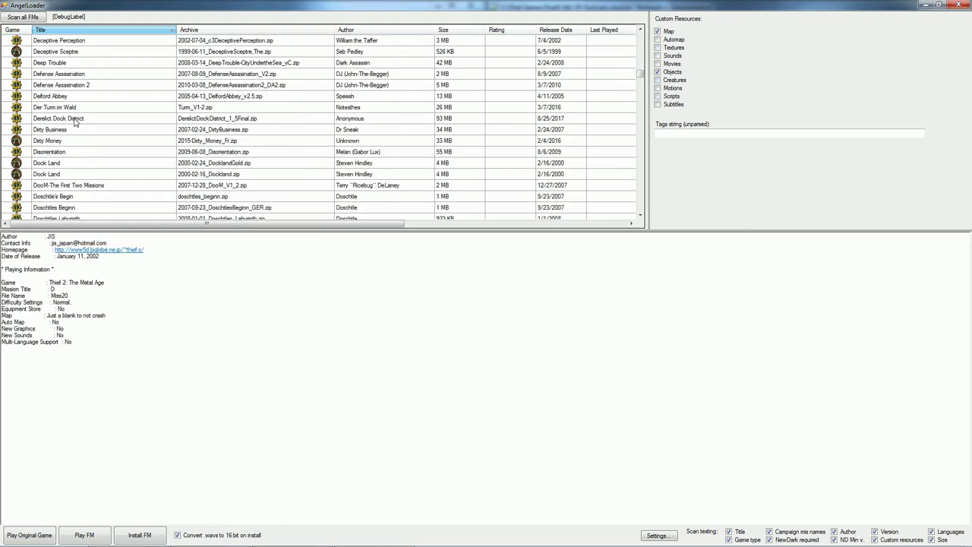
left_click(65, 132)
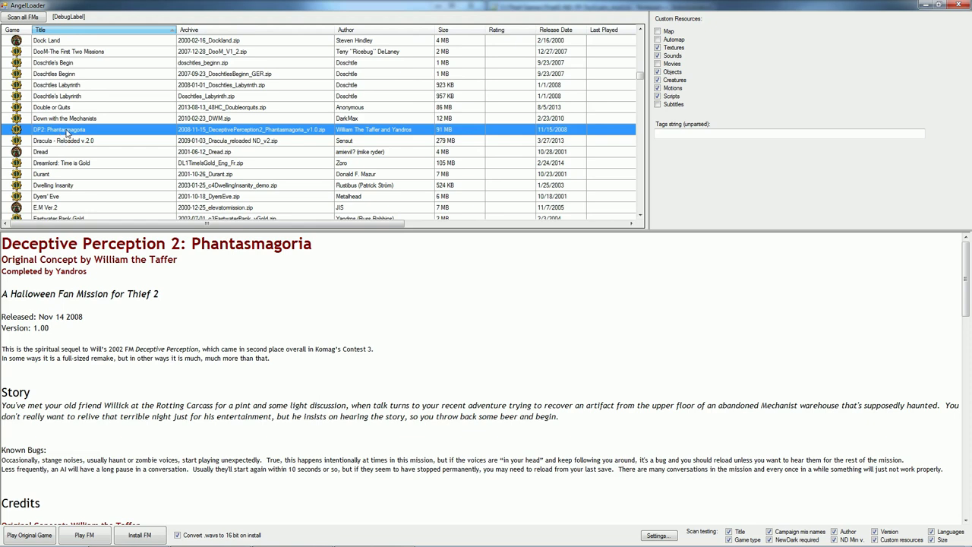
right_click(66, 131)
mouse_move(103, 136)
left_click(154, 139)
left_click_drag(265, 229, 190, 223)
Limit the scan testing options to Title and Size, disabling all the others.
left_click(795, 532)
left_click(843, 535)
left_click(891, 536)
left_click(887, 540)
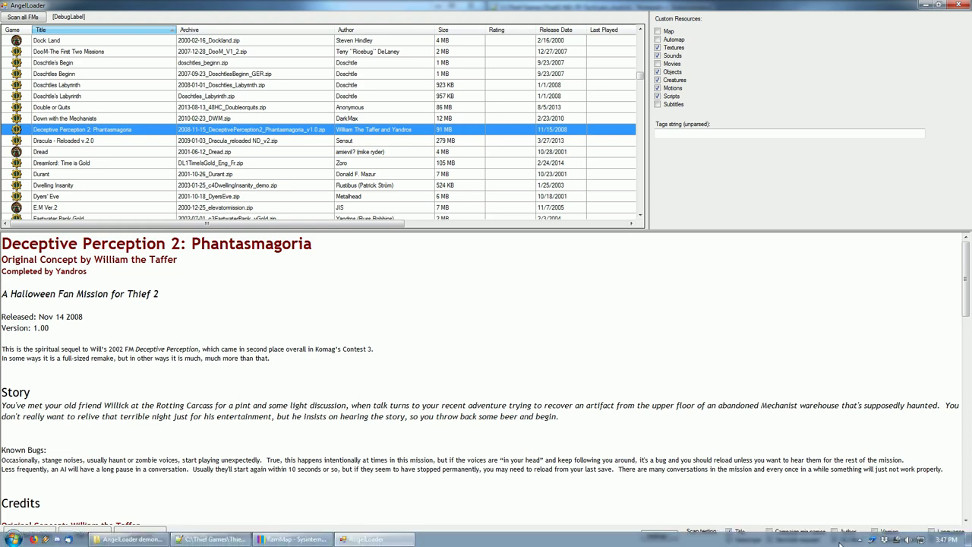
left_click(813, 541)
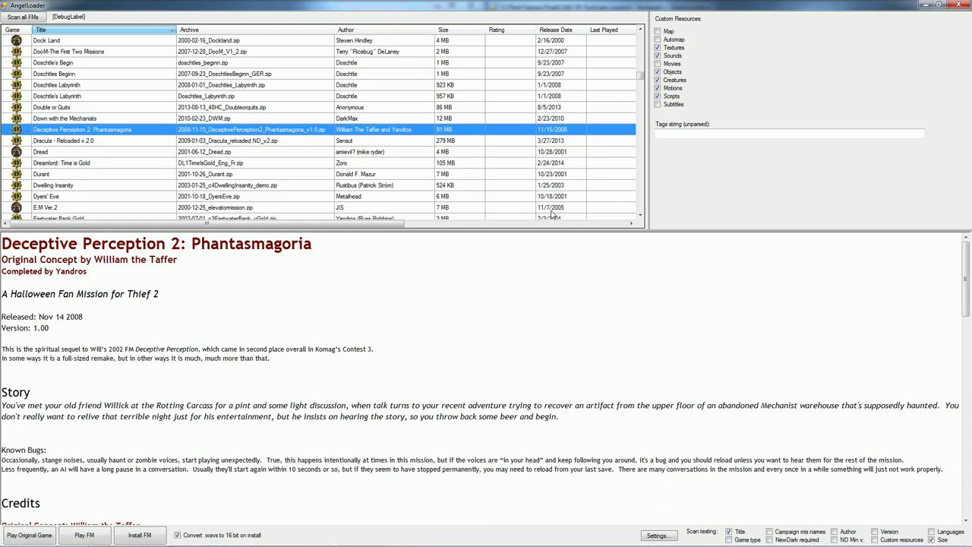
Empty the cached memory in RamMap and rescan all FMs in AngelLoader with only Title and Size enabled.
left_click(293, 542)
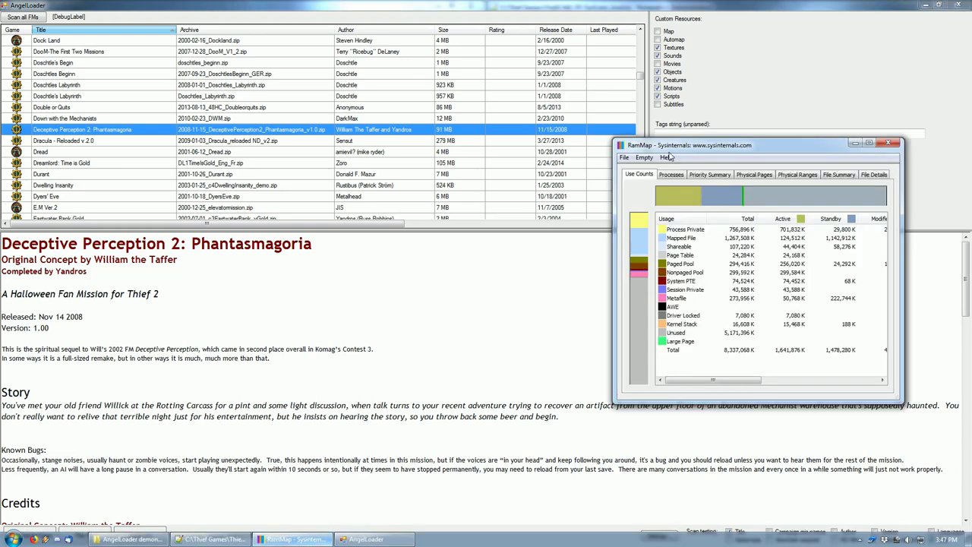
left_click(645, 158)
left_click(661, 206)
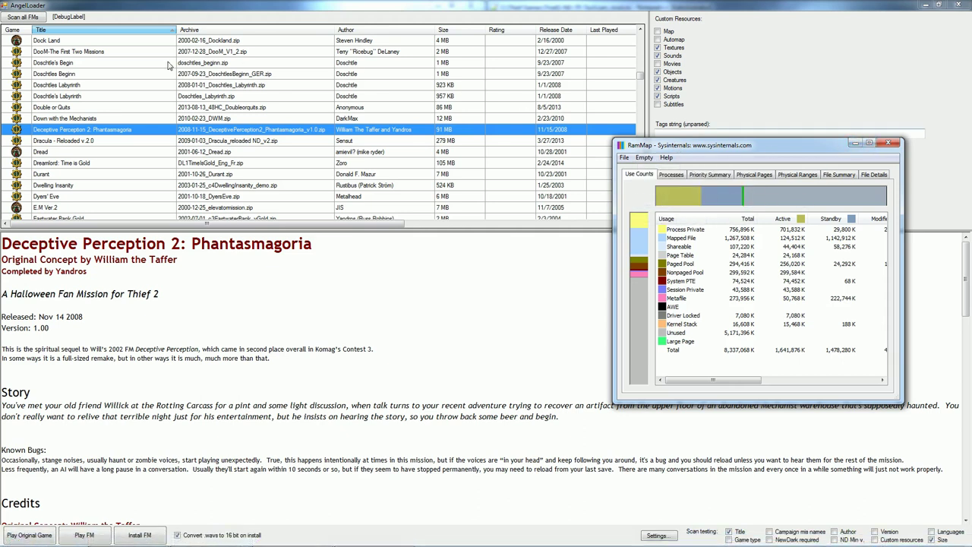
left_click(34, 19)
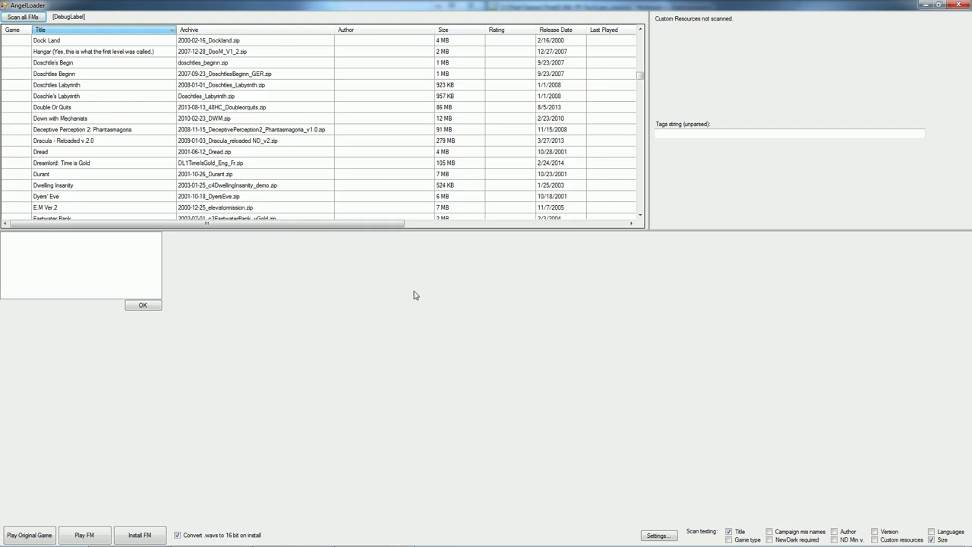
left_click_drag(642, 78, 641, 30)
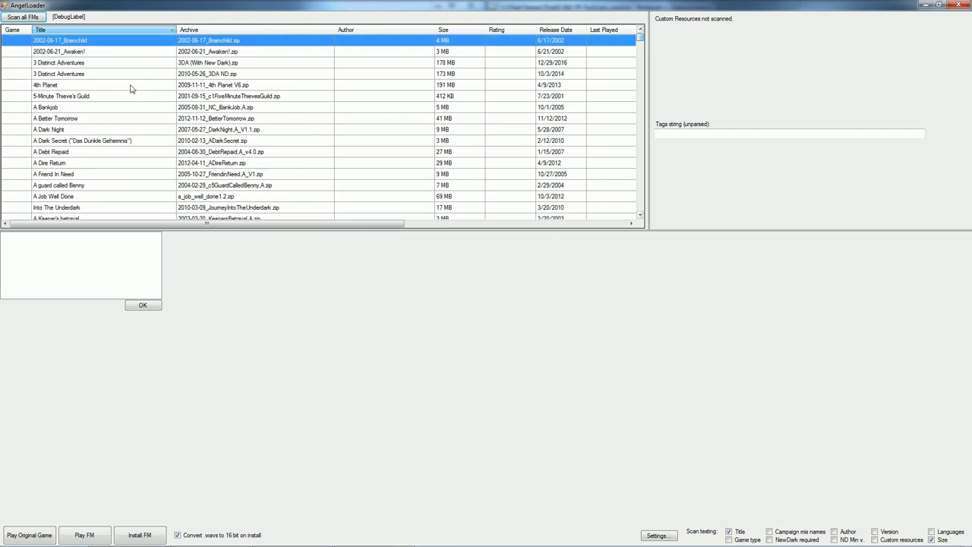
left_click_drag(389, 225, 212, 219)
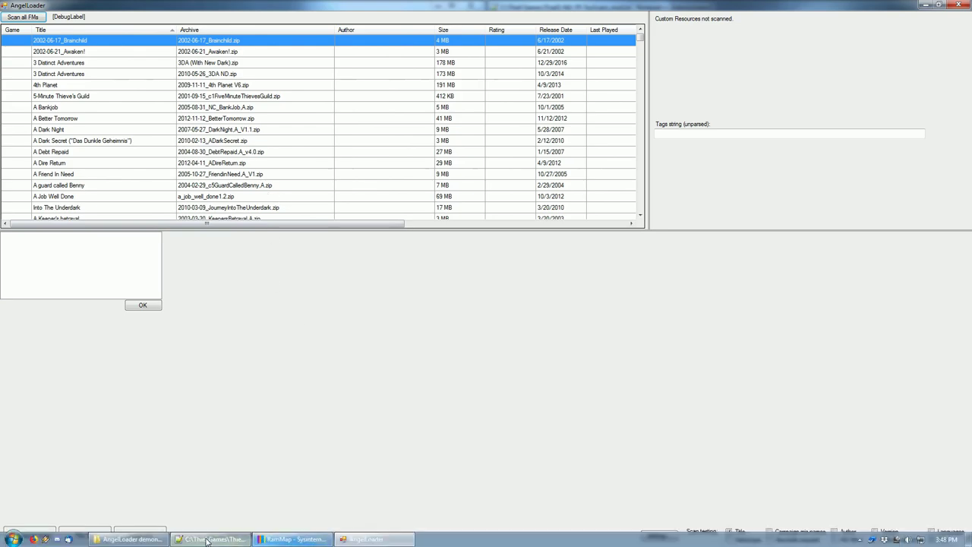
Close AngelLoader and reload its modified Config.ini in Notepad++.
left_click(211, 541)
left_click(560, 33)
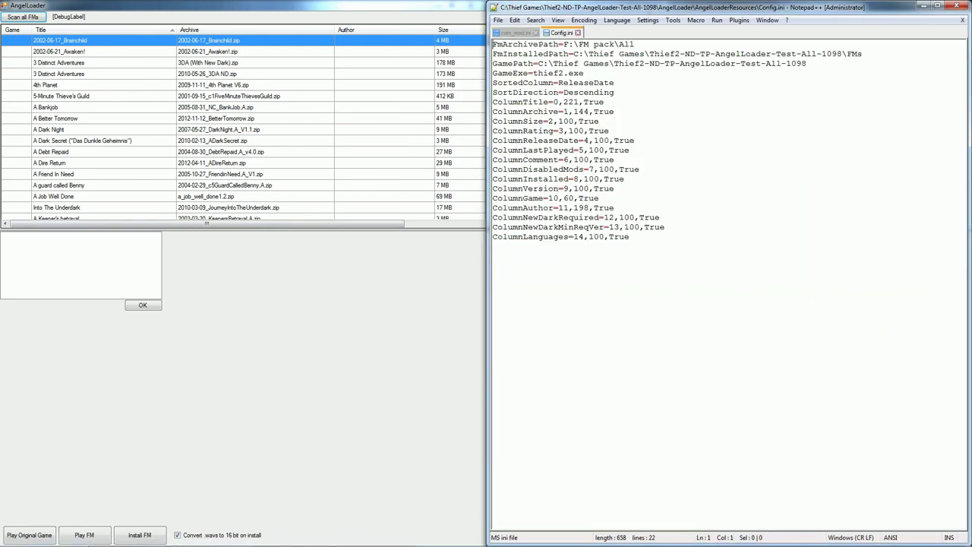
double_click(3, 6)
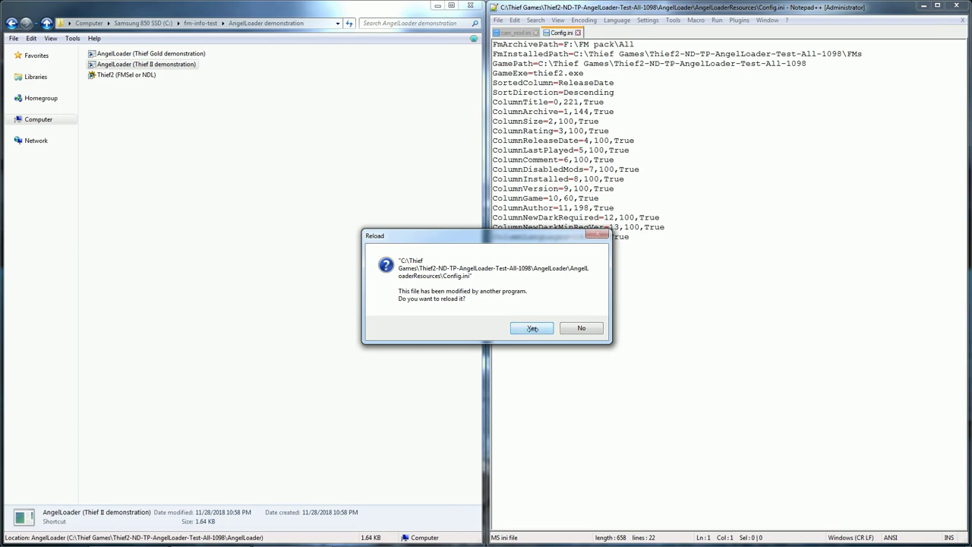
left_click(531, 330)
Set FmArchivePath in Config.ini to the copied All_SSD folder path, C:\fm-info-test\All_SSD, and save the file.
left_click_drag(635, 45, 563, 45)
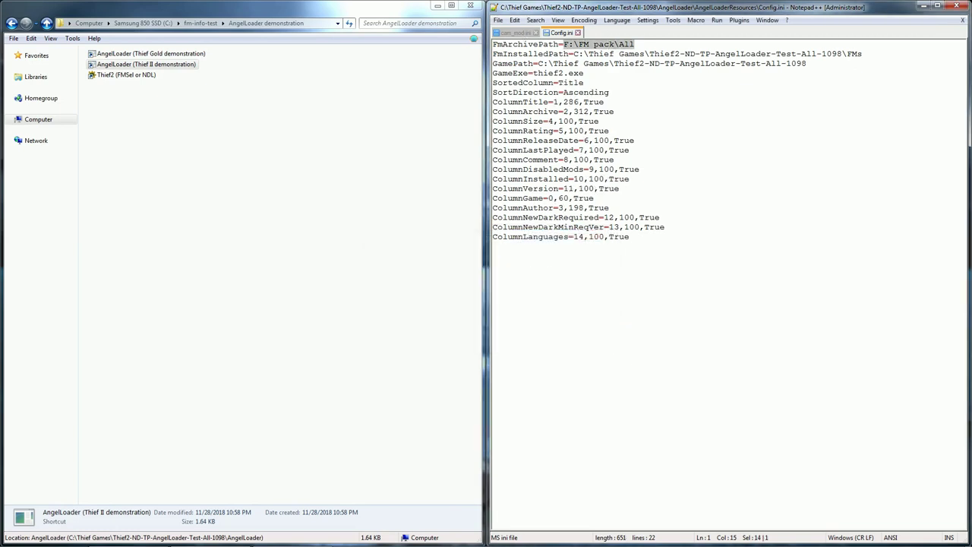
left_click(200, 24)
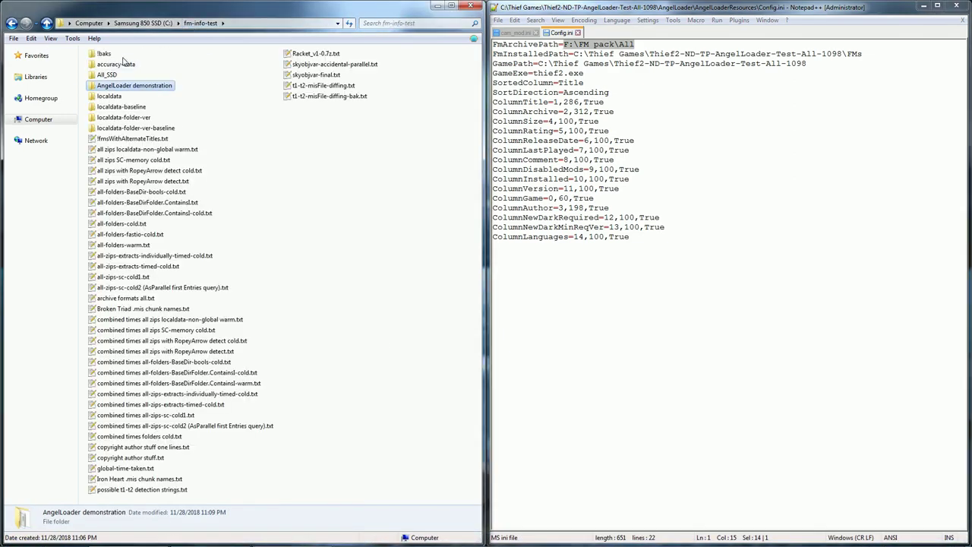
double_click(107, 75)
left_click(282, 23)
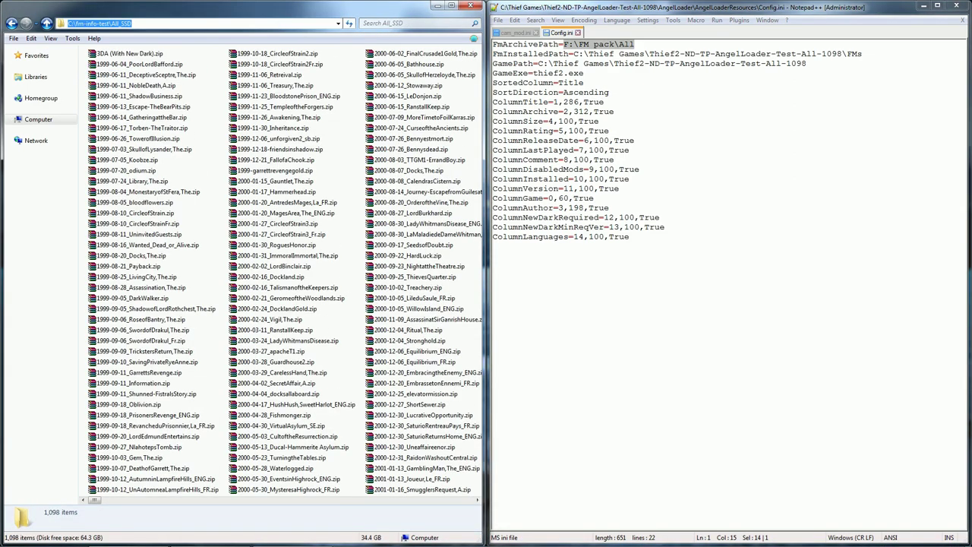
key("ctrl+c")
key("alt+Tab")
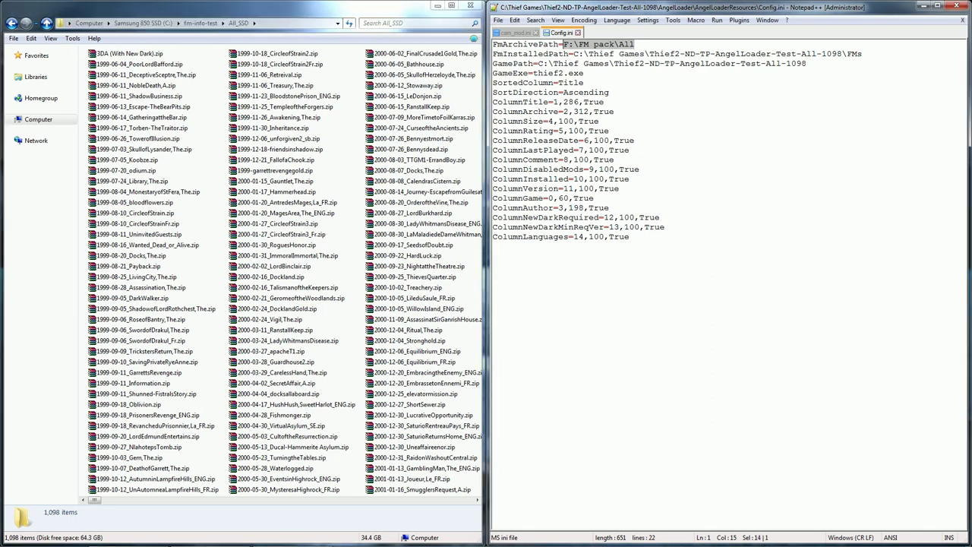
key("ctrl+v")
key("ctrl+s")
key("alt+Left")
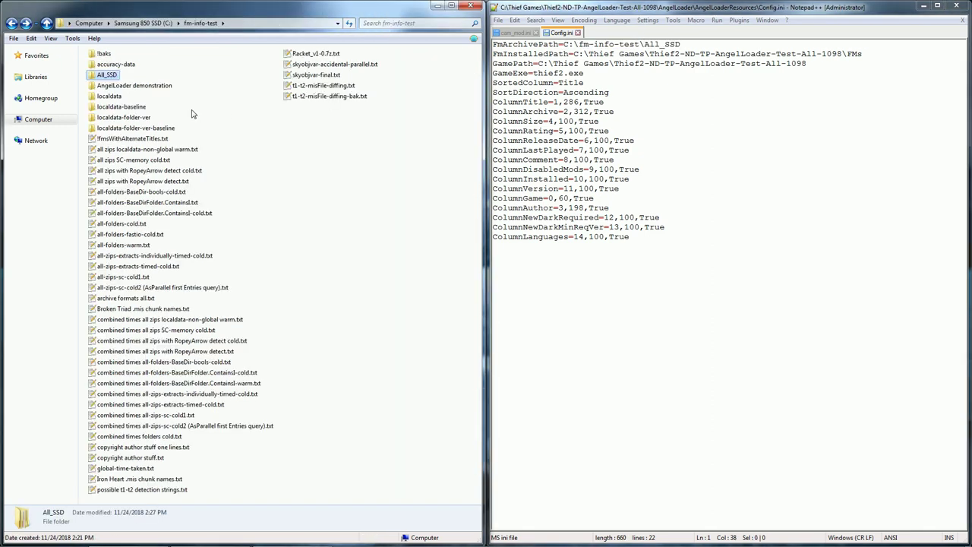
key("Return")
key("alt+Left")
double_click(117, 86)
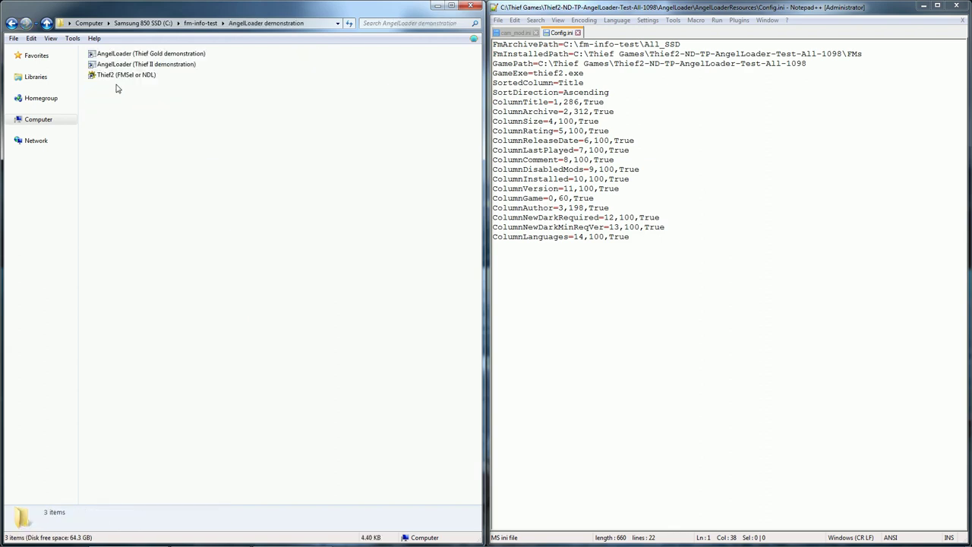
key("alt+Left")
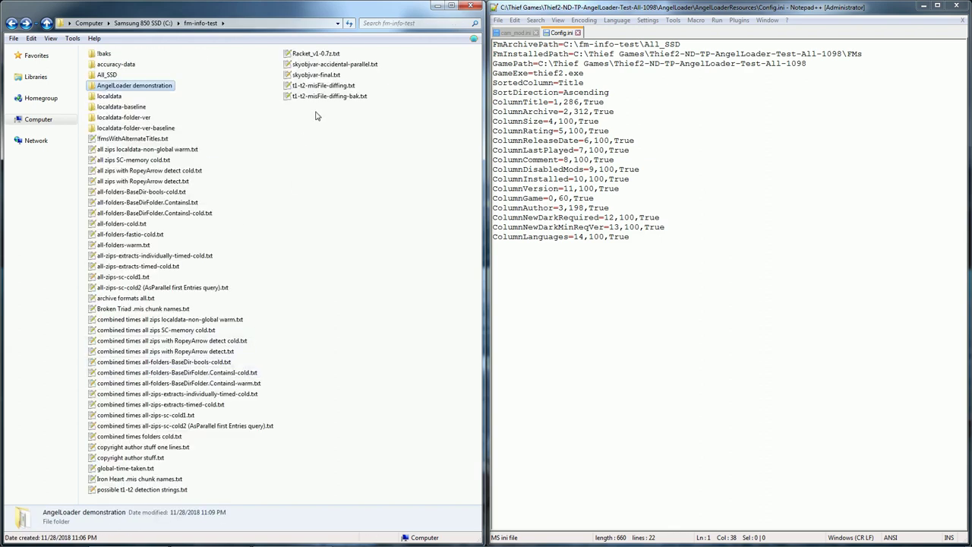
Create a new text document in the fm-info-test folder and delete it.
right_click(278, 143)
mouse_move(359, 313)
left_click(444, 429)
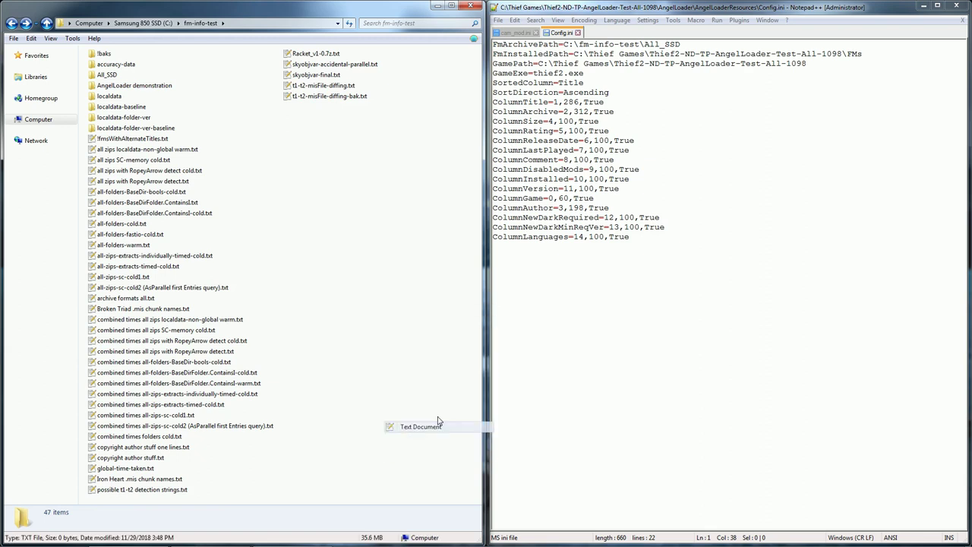
type("filthy")
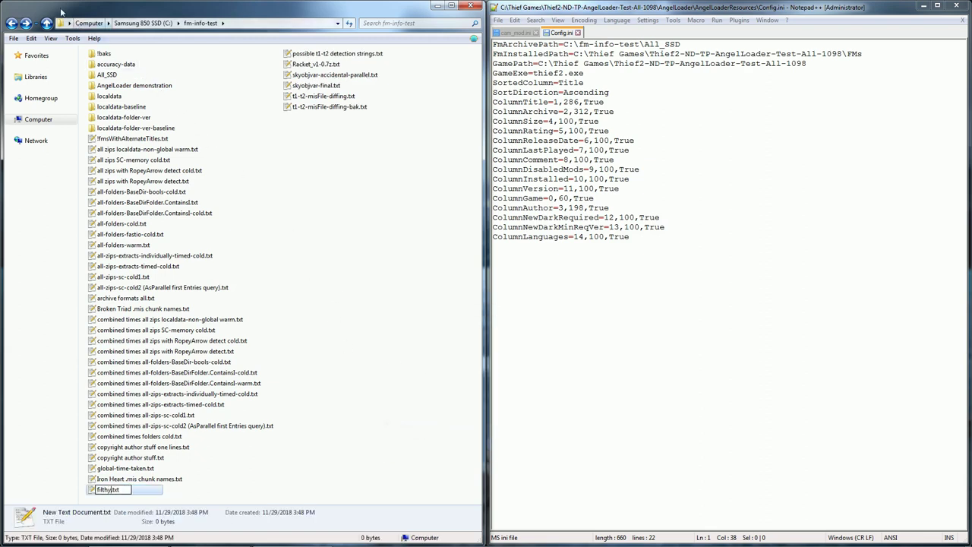
type(" eortic")
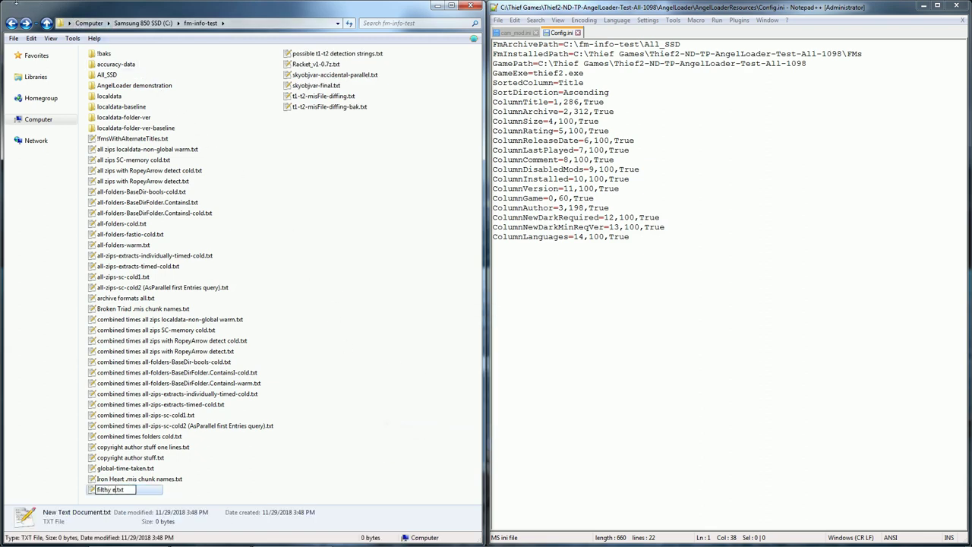
type("a collection")
key("Escape")
key("Delete")
key("Return")
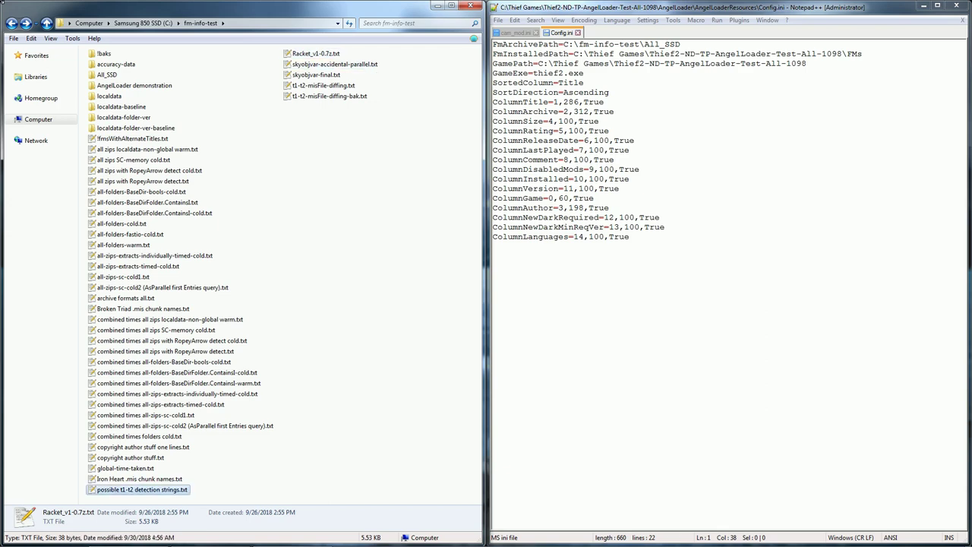
left_click(115, 64)
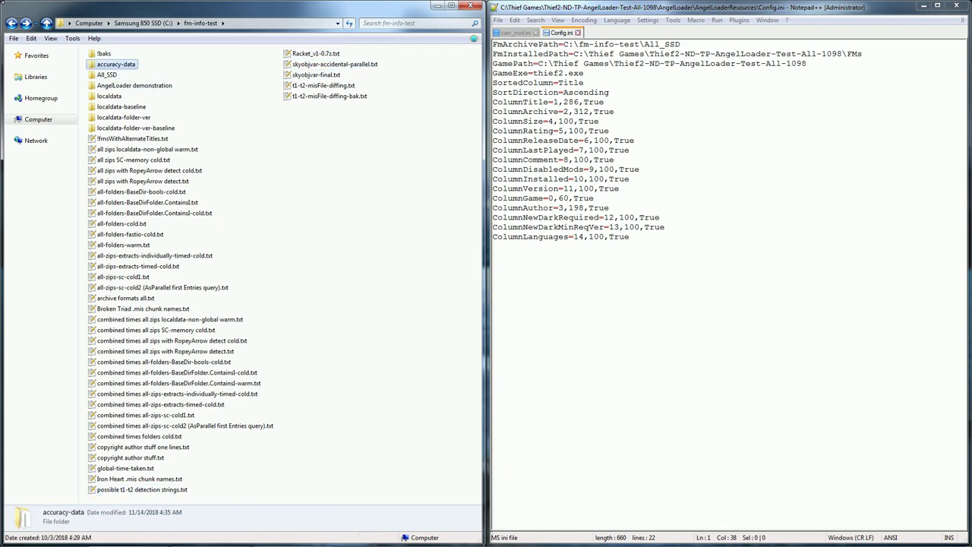
left_click(107, 75)
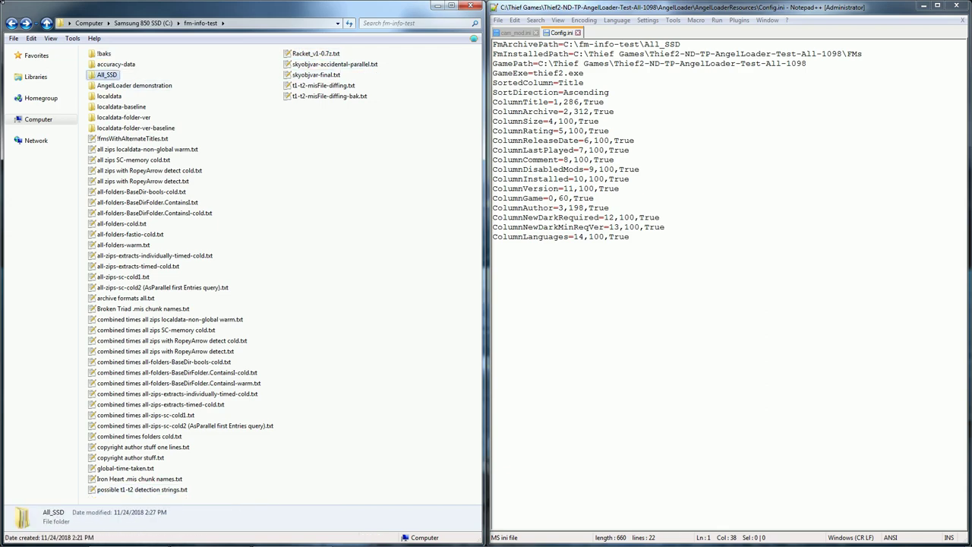
key("Return")
key("Down")
key("Up")
key("BackSpace")
key("Down")
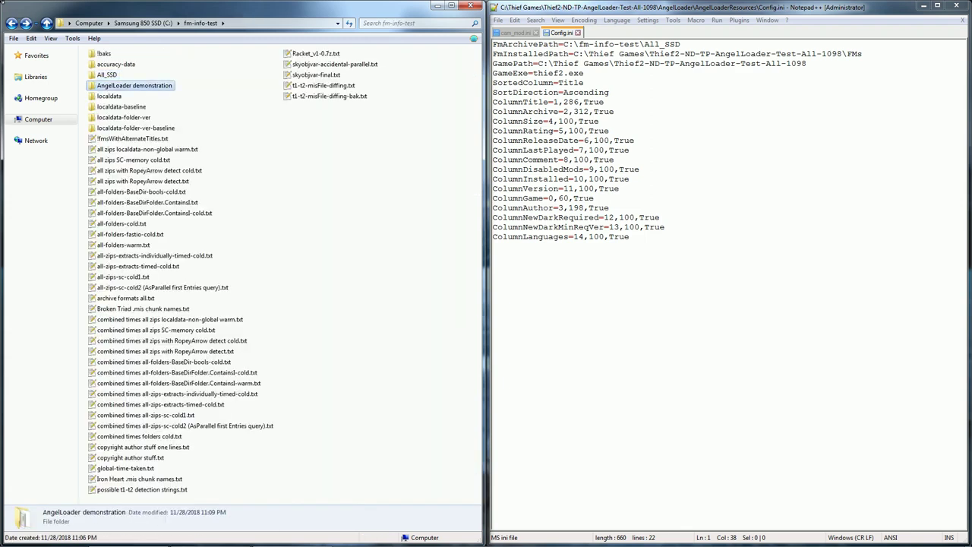
key("Down")
key("Return")
key("BackSpace")
Open the AngelLoader demonstration folder and launch the AngelLoader (Thief II demonstration) shortcut.
key("Up")
key("Return")
key("Down")
key("Down")
key("Down")
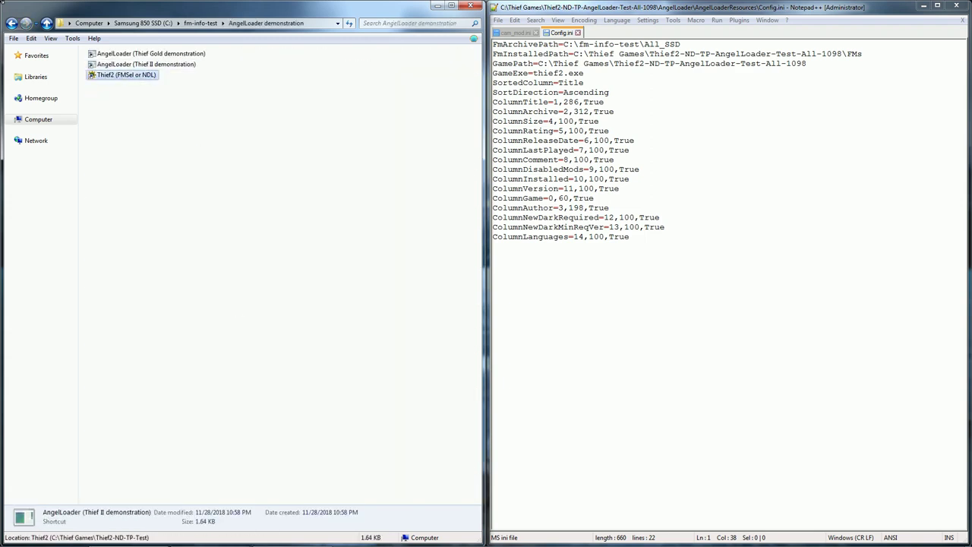
key("Up")
key("Up")
key("Down")
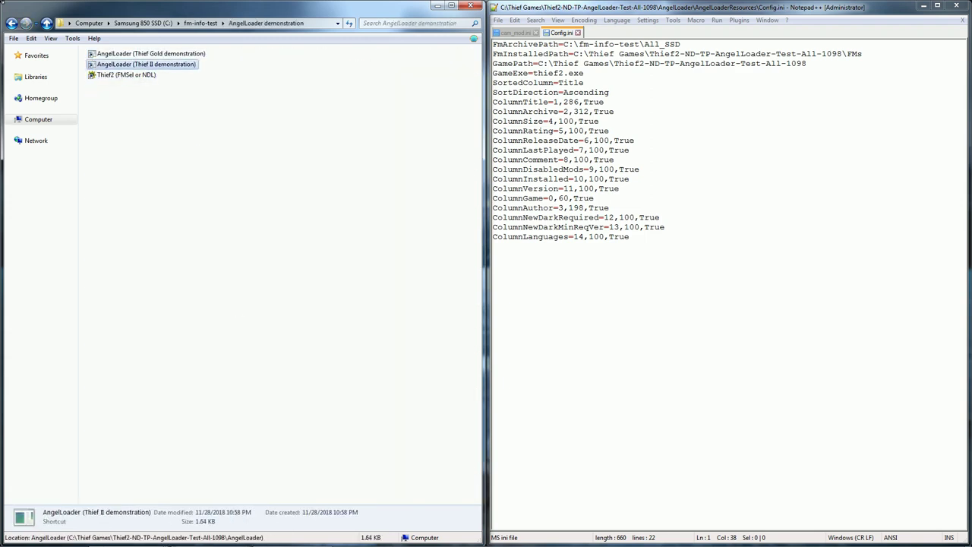
key("Return")
Switch to RamMap and empty the cached memory before the SSD archive scan.
key("alt+Tab")
key("alt+Tab")
key("alt+Tab")
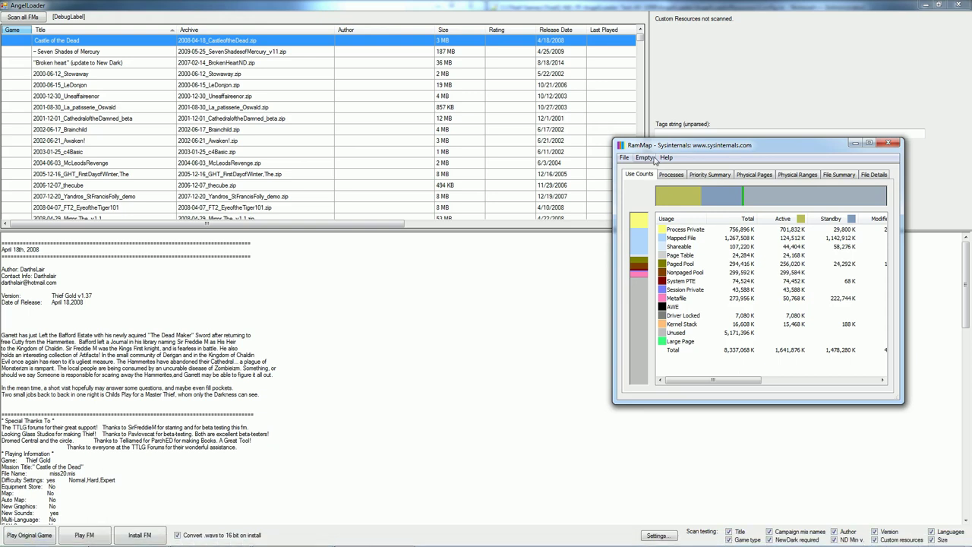
left_click(644, 158)
left_click(659, 203)
Scan all FMs in AngelLoader with every scan testing option enabled.
left_click(784, 537)
left_click(746, 540)
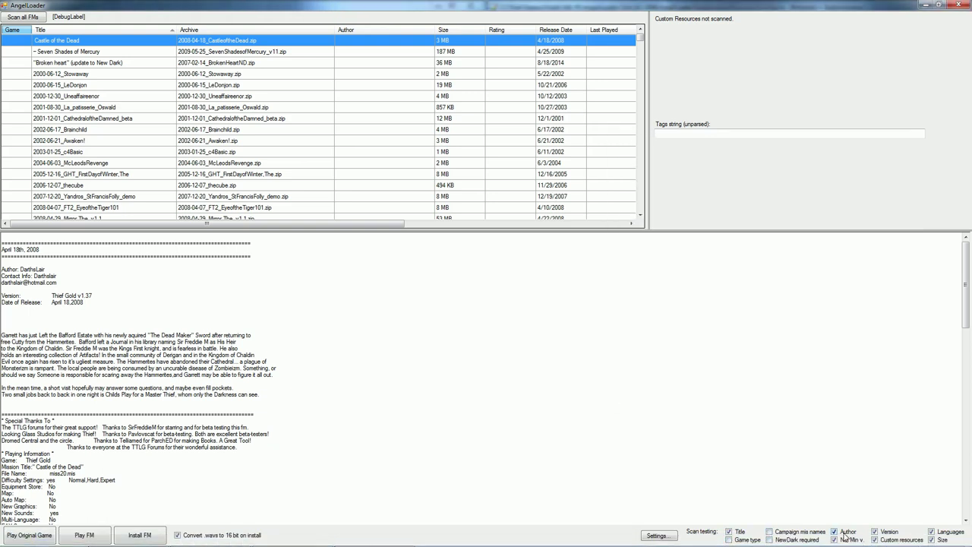
left_click(874, 531)
left_click(874, 540)
left_click(31, 16)
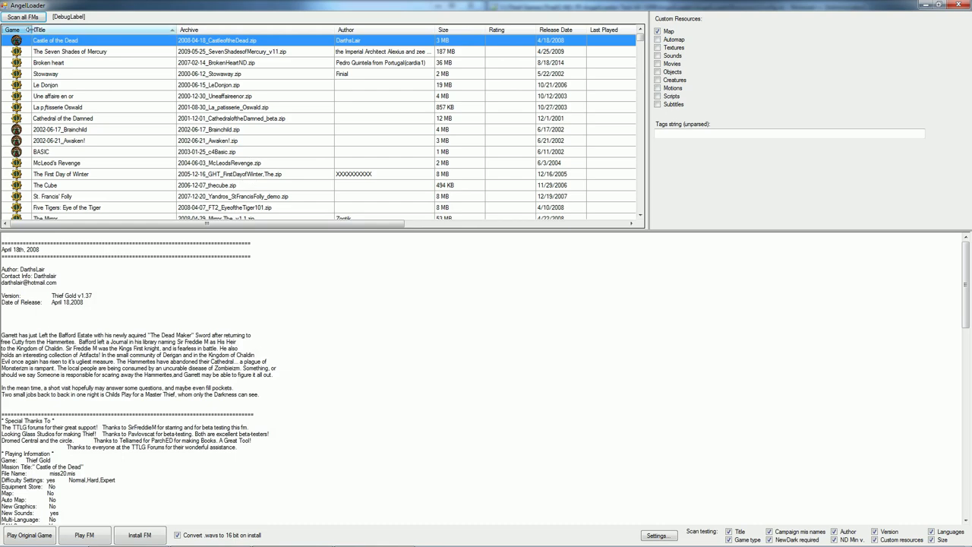
Switch the mission list's Title sorting between ascending and descending several times, ending in descending order.
left_click(61, 31)
left_click(76, 30)
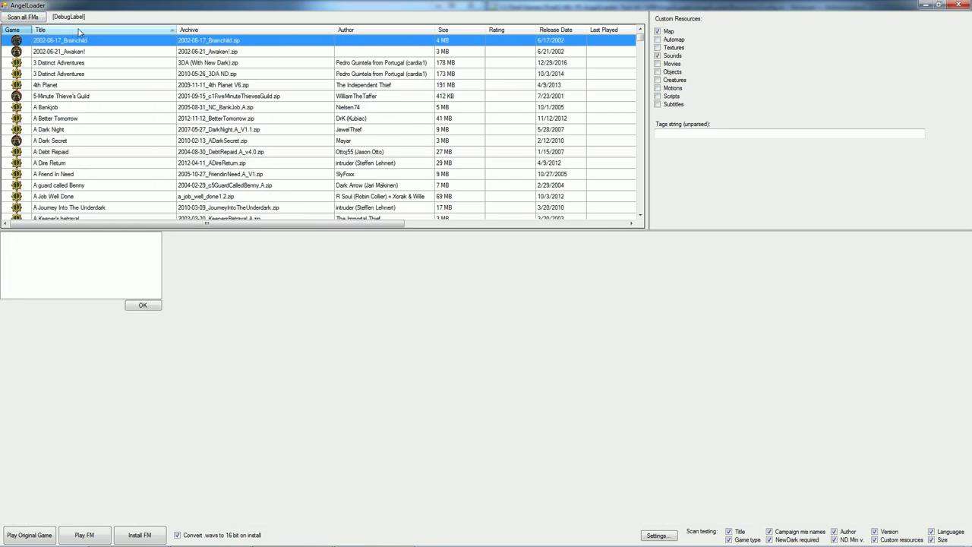
left_click(84, 30)
left_click(89, 30)
left_click(93, 30)
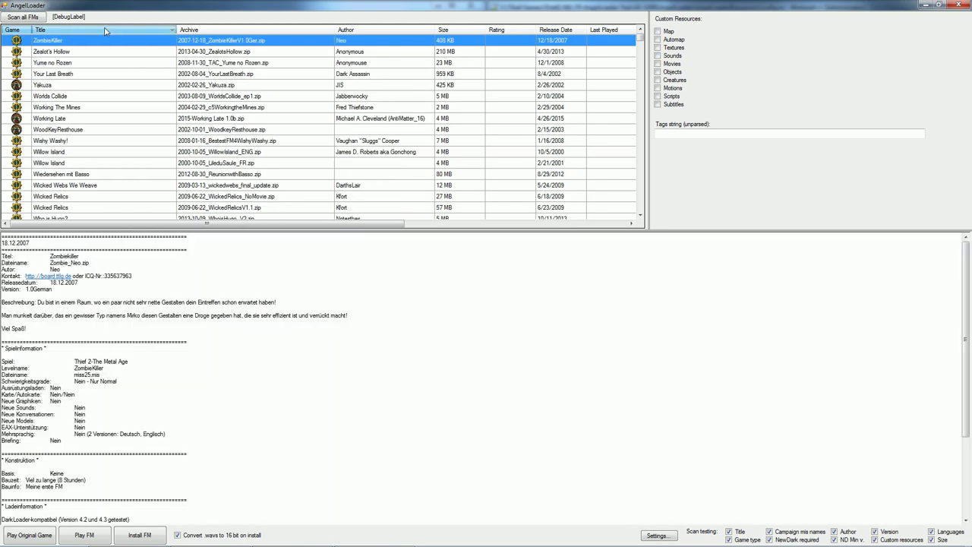
left_click(94, 30)
left_click(102, 31)
left_click(119, 33)
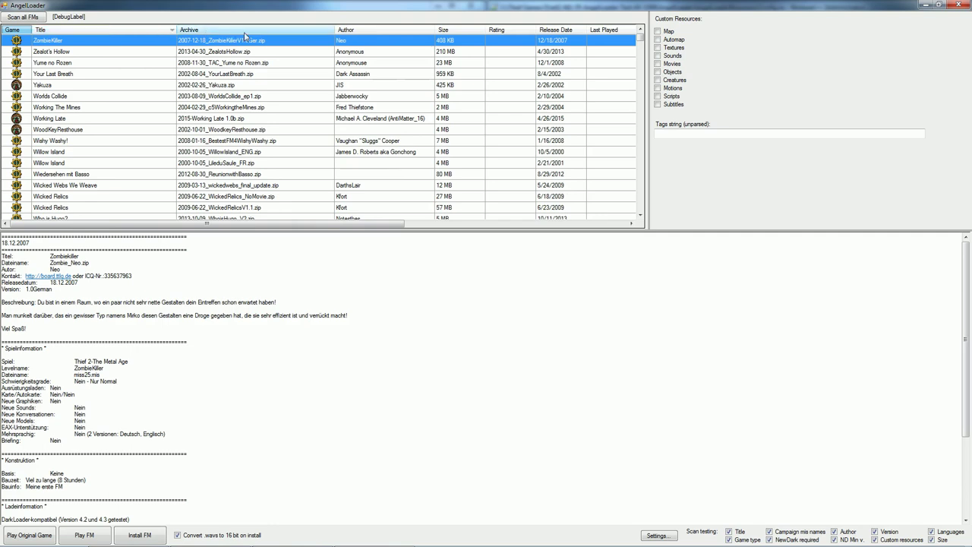
Rearrange the list columns to Release Date, Archive, Game, Author, Size, Title, and restart AngelLoader (Thief II demonstration).
left_click_drag(414, 36, 302, 31)
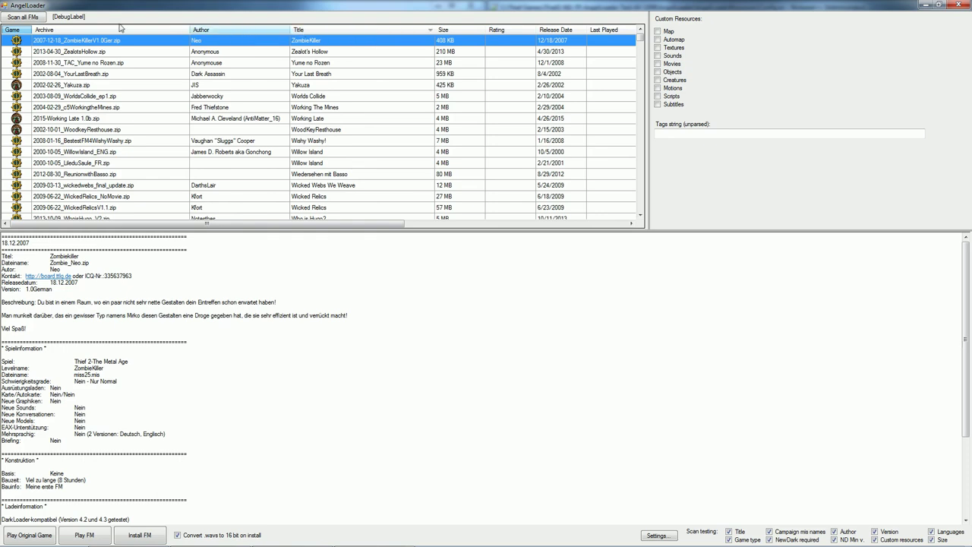
left_click_drag(57, 32, 17, 32)
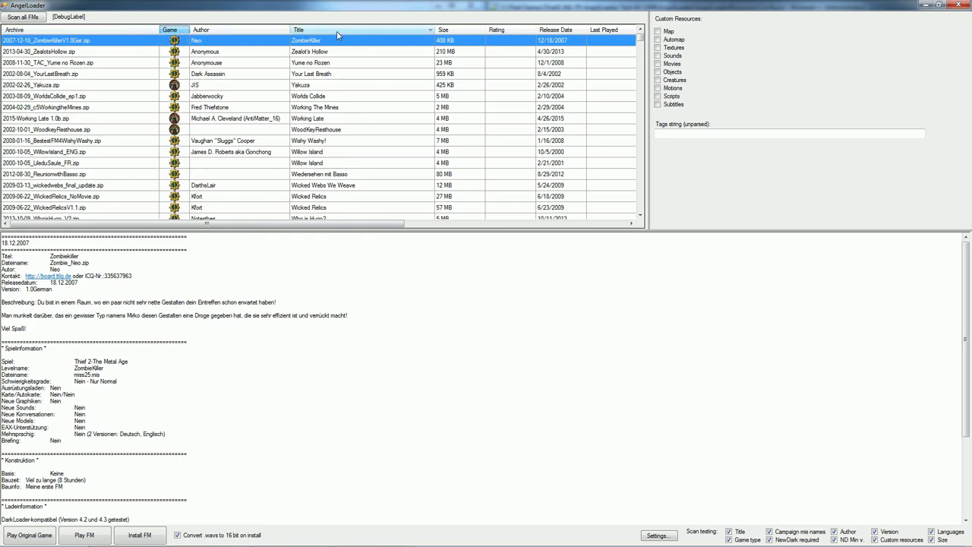
left_click_drag(340, 34, 82, 42)
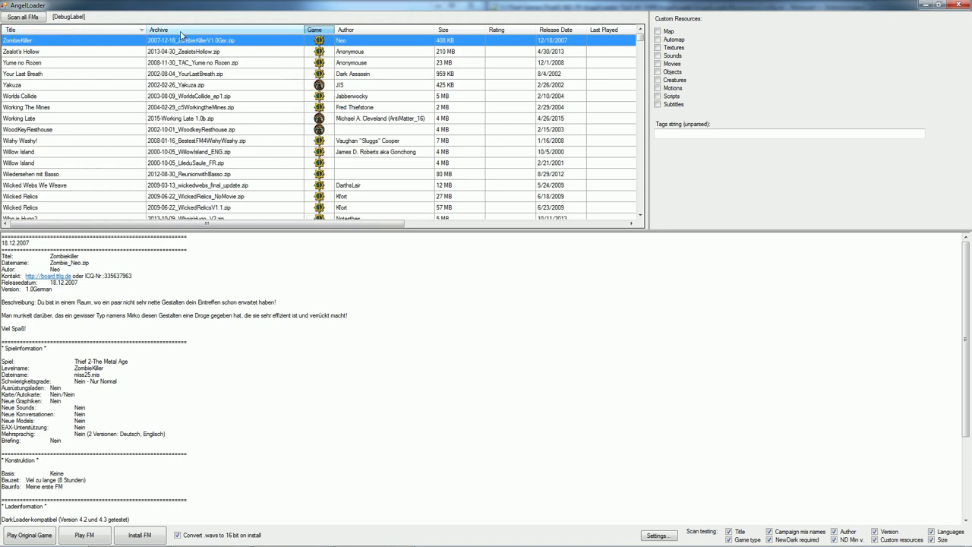
left_click_drag(101, 36, 467, 34)
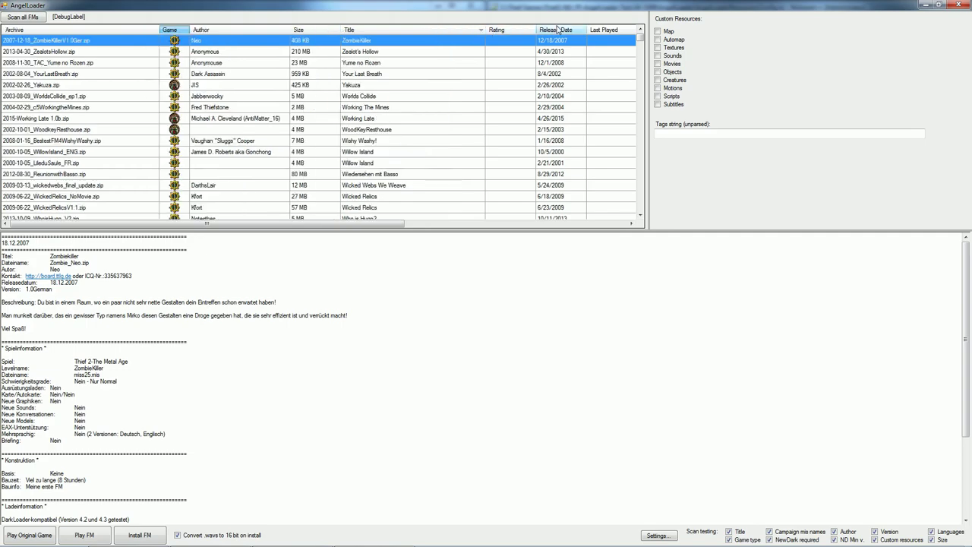
left_click_drag(560, 32, 61, 38)
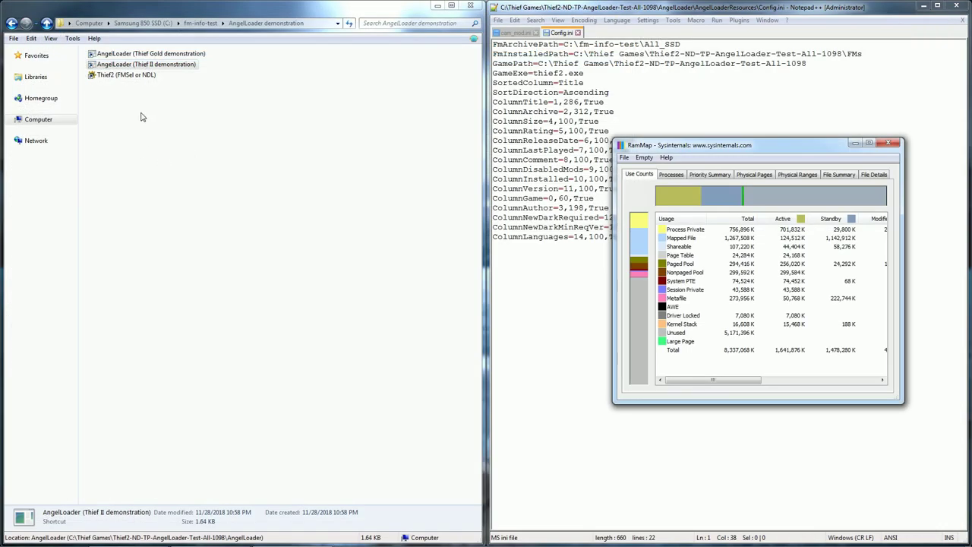
double_click(143, 65)
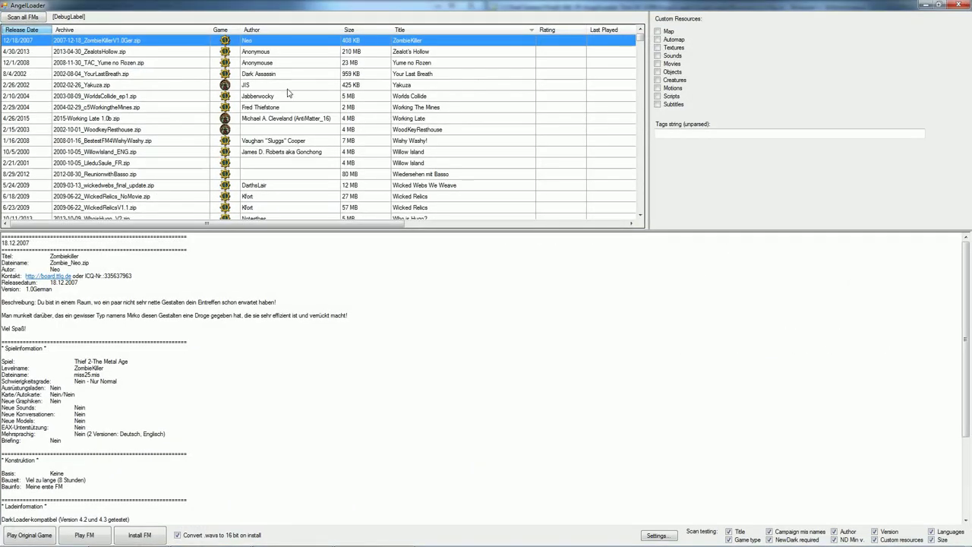
Hide the Title, Version and Languages columns and sort the mission list by Author in ascending order.
right_click(270, 31)
left_click(296, 72)
right_click(273, 32)
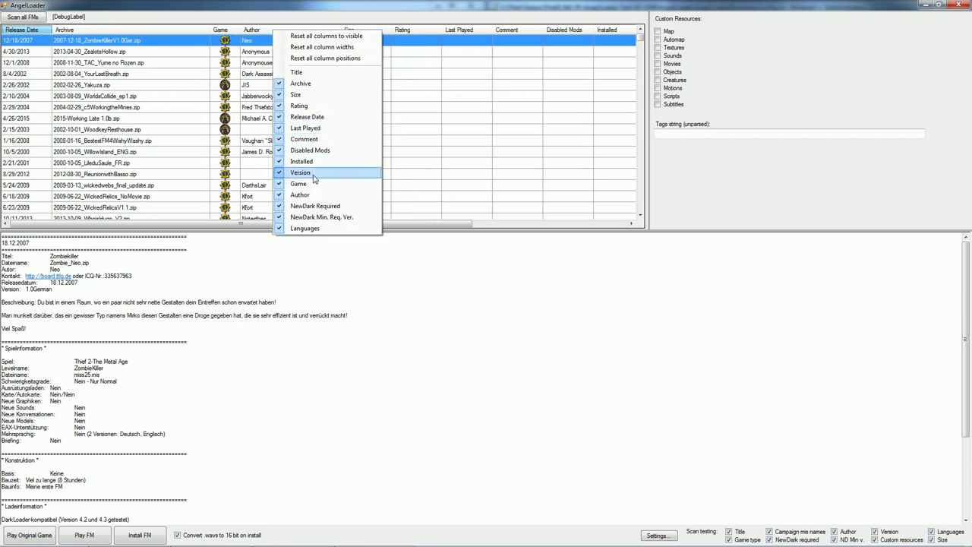
left_click(282, 48)
left_click(281, 30)
right_click(281, 32)
left_click(314, 230)
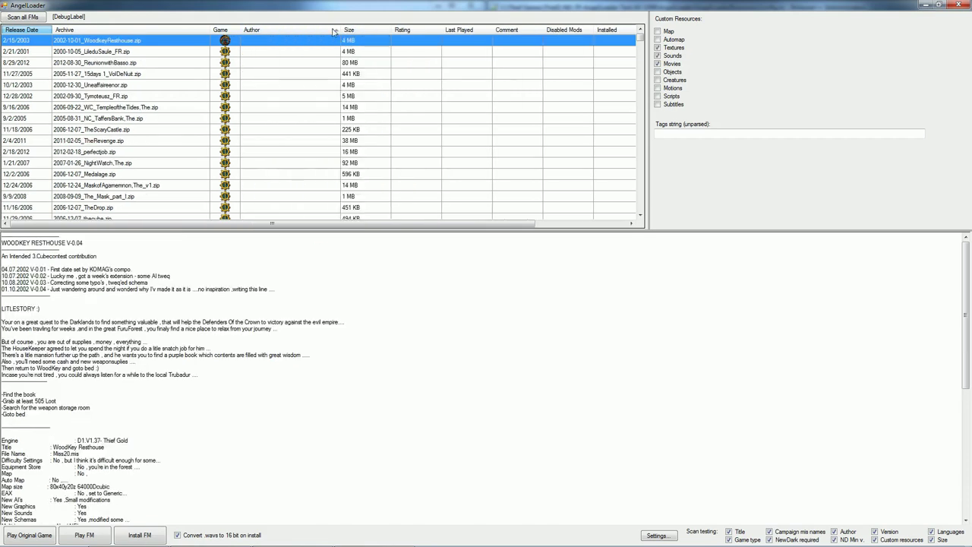
Hide the NewDark Required, Release Date, Disabled Mods and Comment columns in the mission list.
right_click(350, 32)
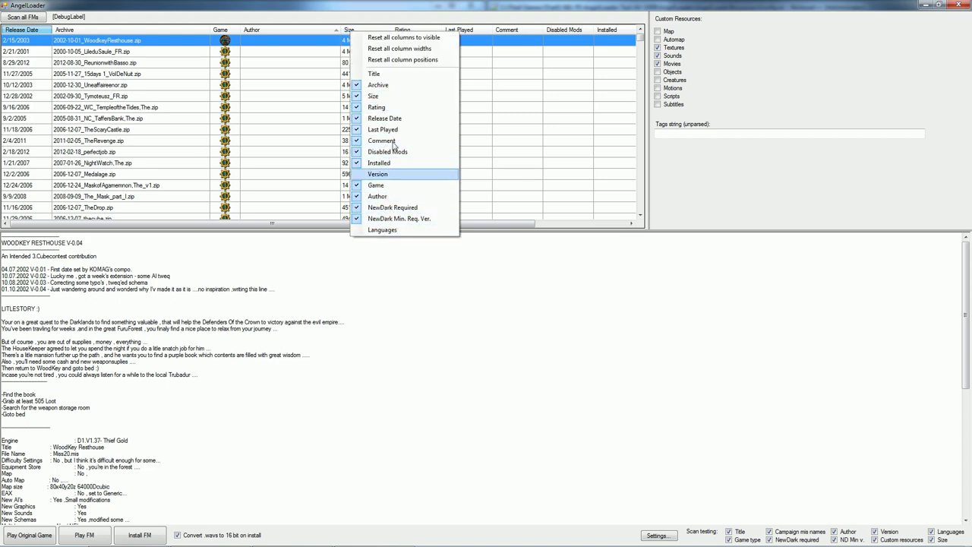
left_click(392, 207)
right_click(351, 32)
left_click(369, 50)
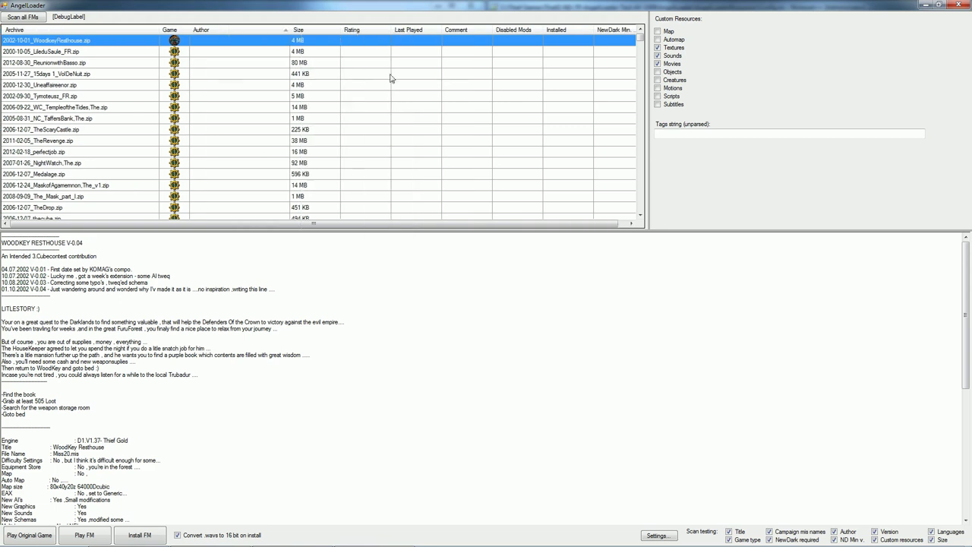
right_click(362, 32)
left_click(379, 147)
right_click(370, 29)
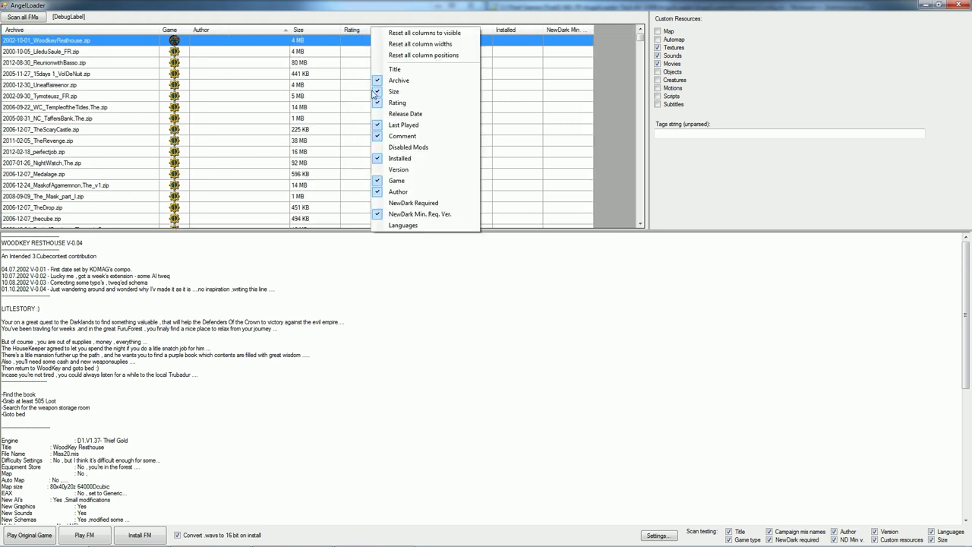
left_click(396, 139)
Hide the Archive and Rating columns in the mission list.
right_click(475, 29)
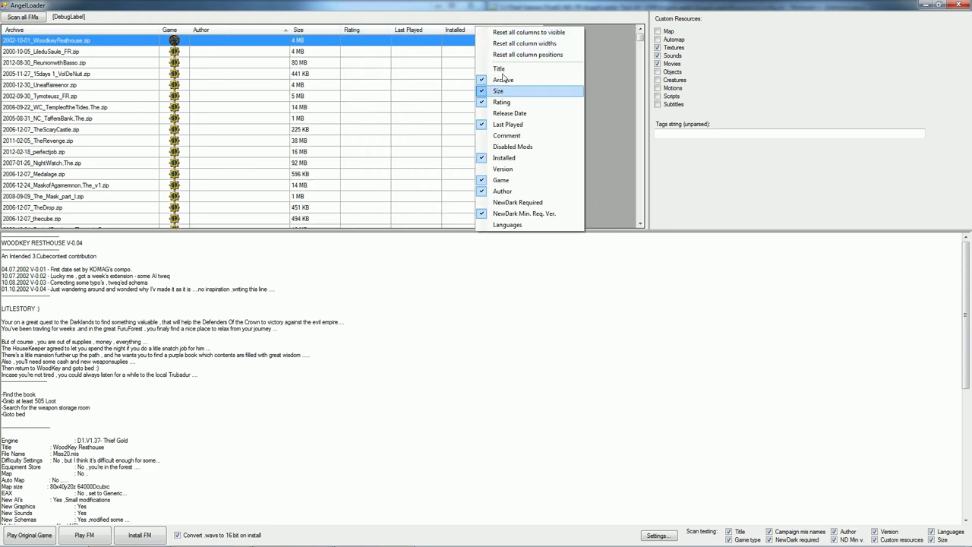
left_click(490, 69)
right_click(482, 31)
left_click(524, 70)
right_click(447, 31)
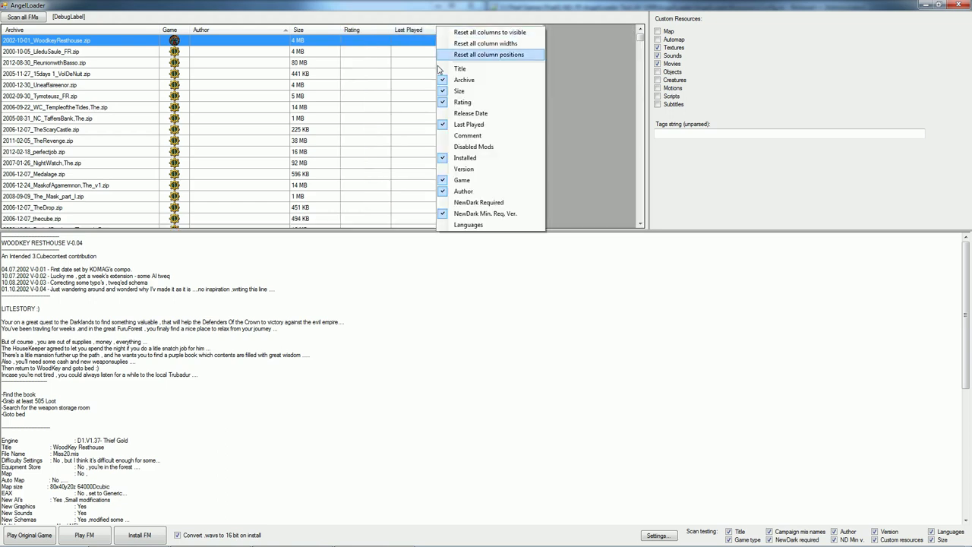
left_click(479, 78)
right_click(325, 30)
left_click(363, 109)
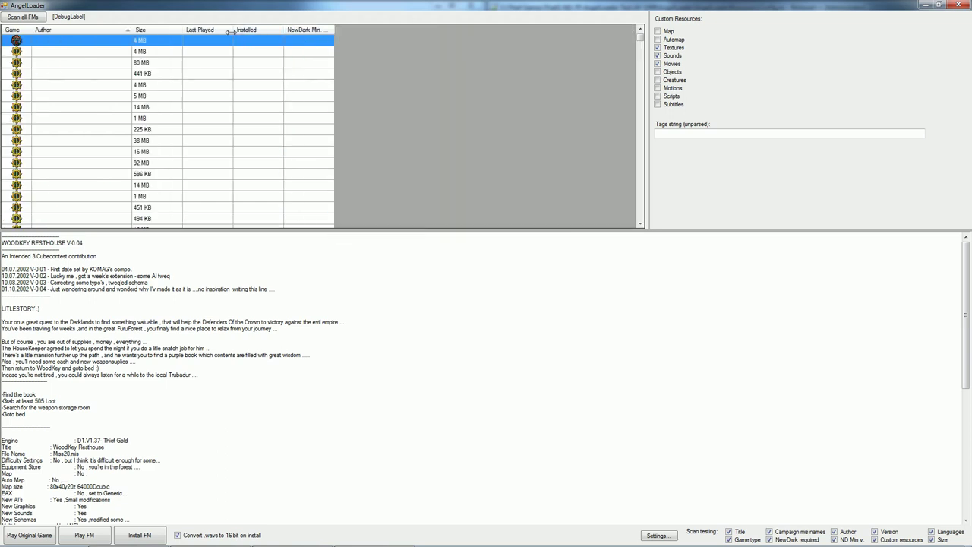
Hide the Size, Last Played and Installed columns in the mission list.
right_click(232, 30)
left_click(254, 96)
right_click(190, 31)
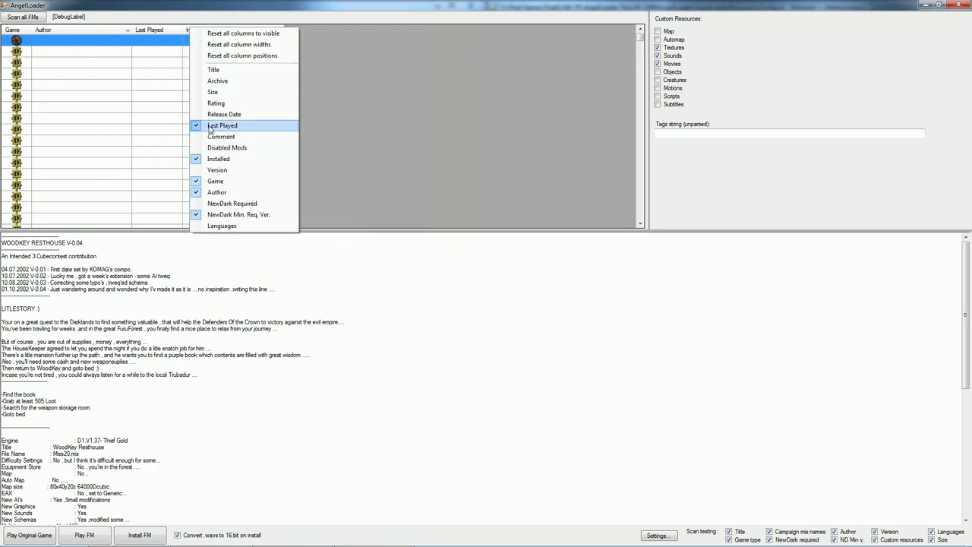
left_click(214, 129)
right_click(158, 32)
left_click(174, 162)
Hide the last remaining columns: Game, Author and NewDark Min. Req. Ver.
right_click(142, 31)
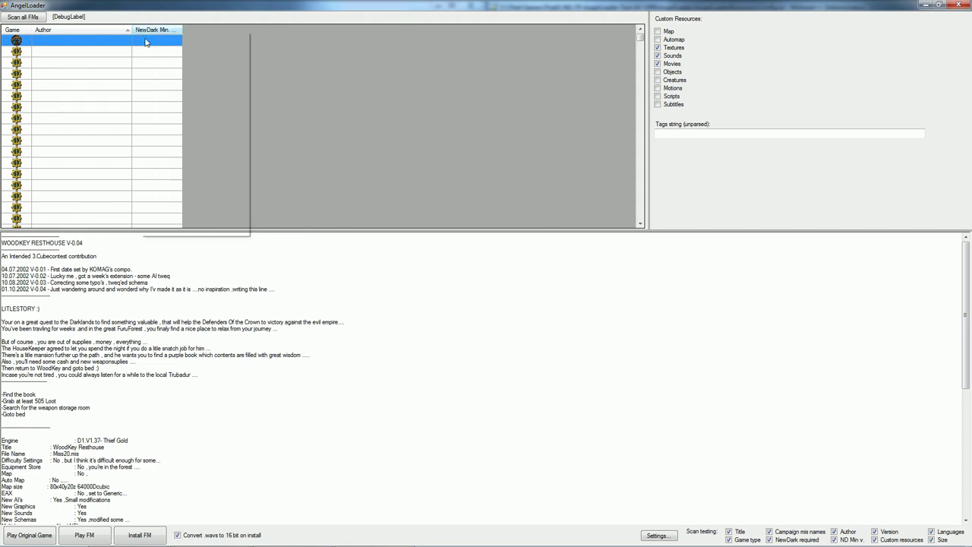
left_click(176, 188)
right_click(124, 30)
left_click(156, 196)
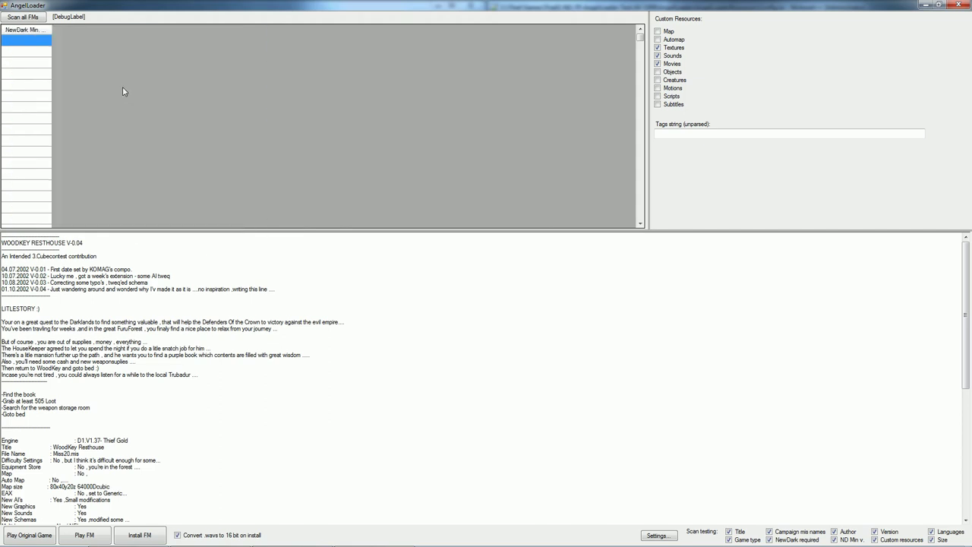
right_click(16, 30)
left_click(53, 215)
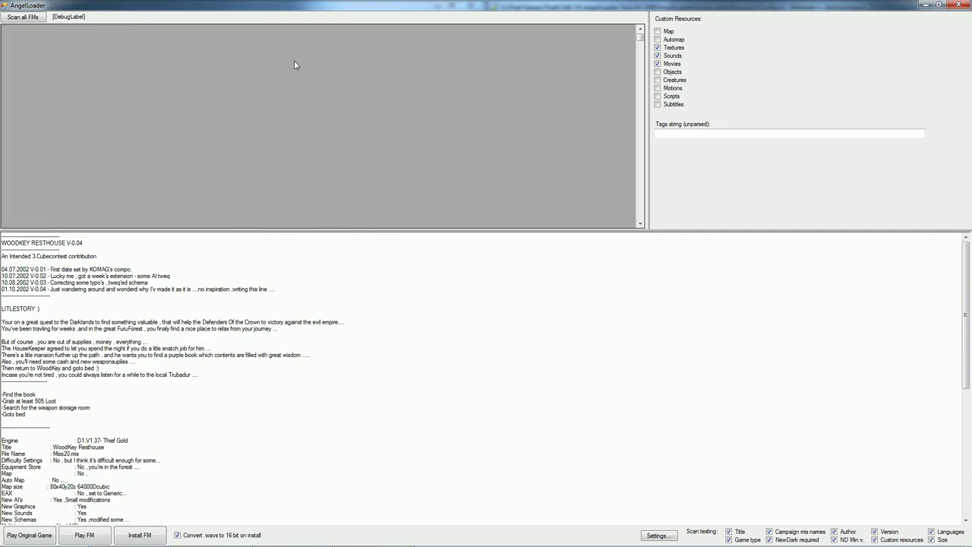
Reset the visibility, widths and positions of all mission list columns.
right_click(297, 63)
left_click(365, 68)
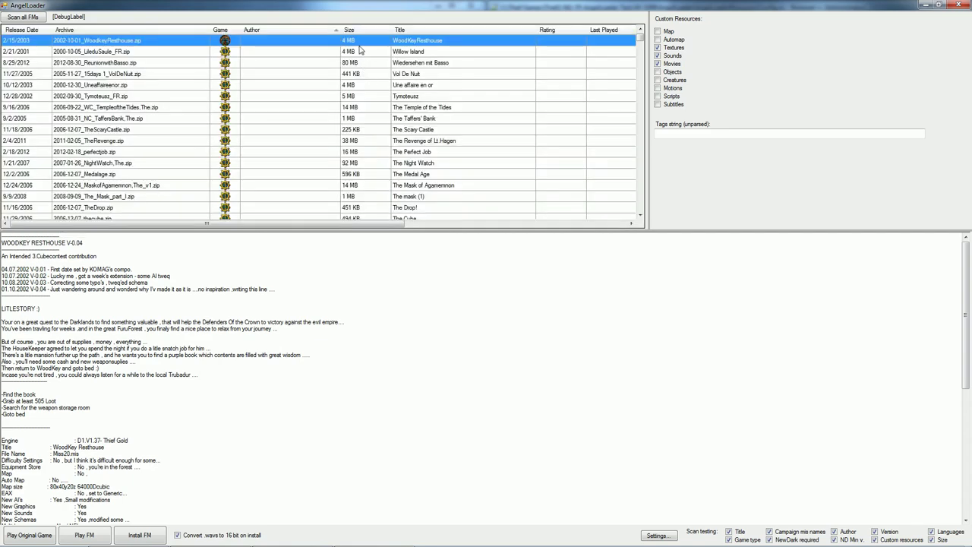
right_click(352, 31)
left_click(365, 49)
right_click(322, 30)
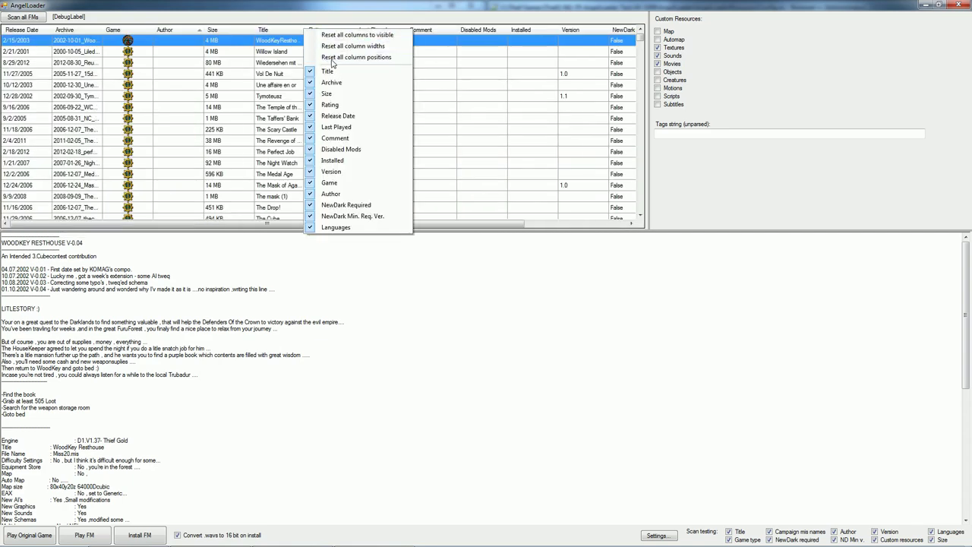
left_click(330, 59)
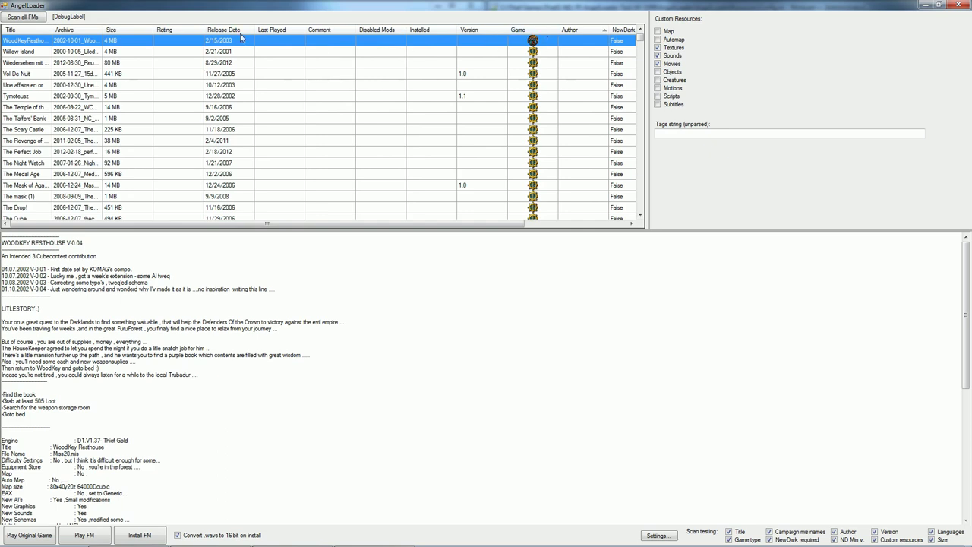
Widen the Title column and move the Game column in front of it.
left_click_drag(52, 31, 132, 31)
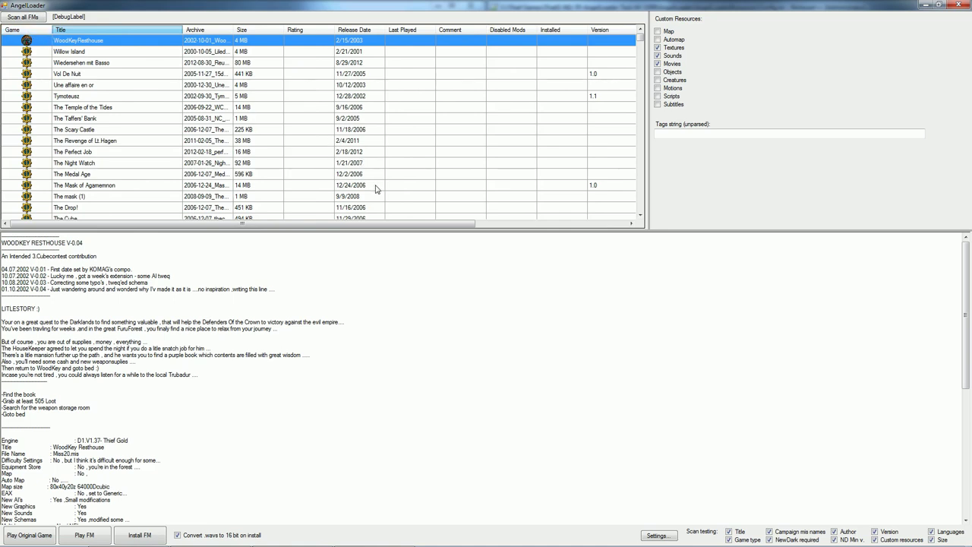
Install the Willow Island mission and play it.
right_click(117, 40)
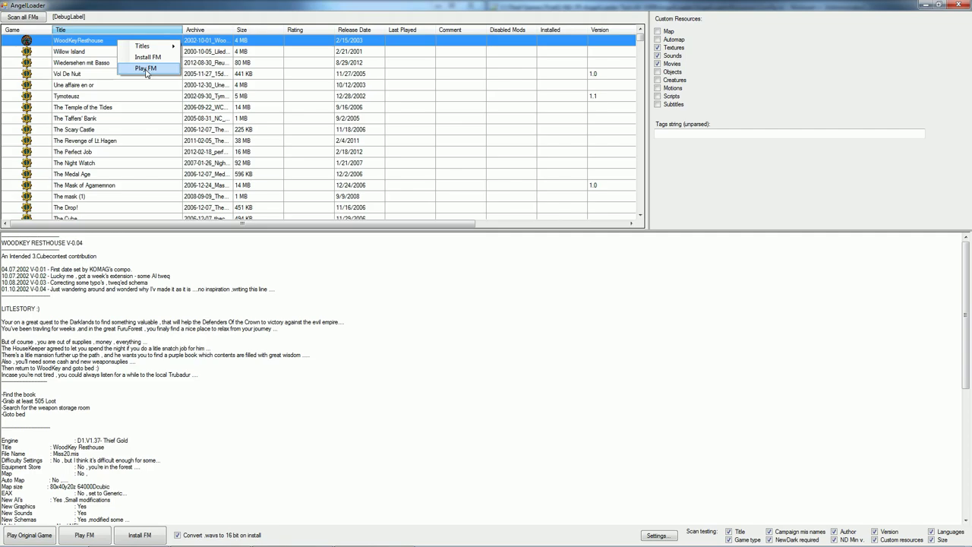
right_click(82, 51)
left_click(110, 69)
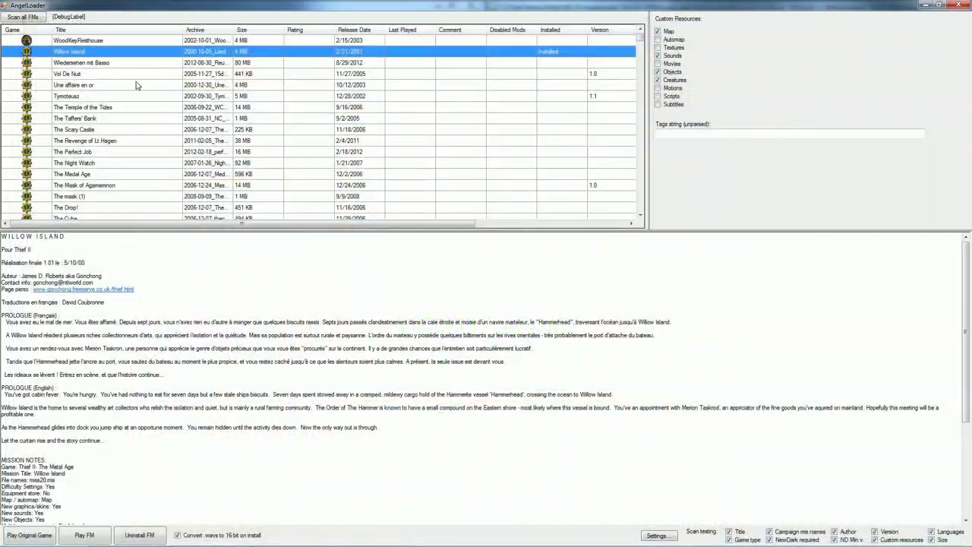
right_click(105, 59)
left_click(124, 84)
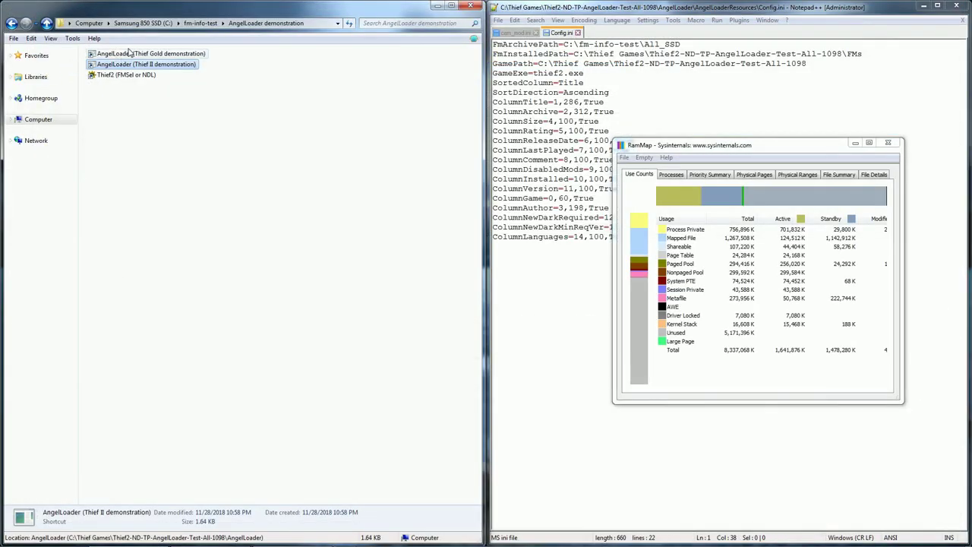
Launch AngelLoader (Thief Gold demonstration) and sort its mission list by Title in ascending order.
double_click(129, 51)
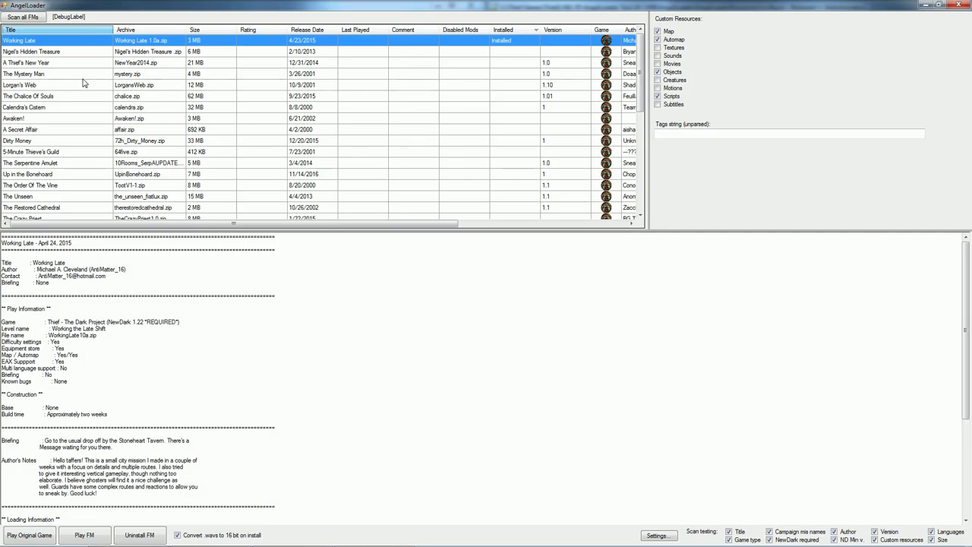
left_click(72, 29)
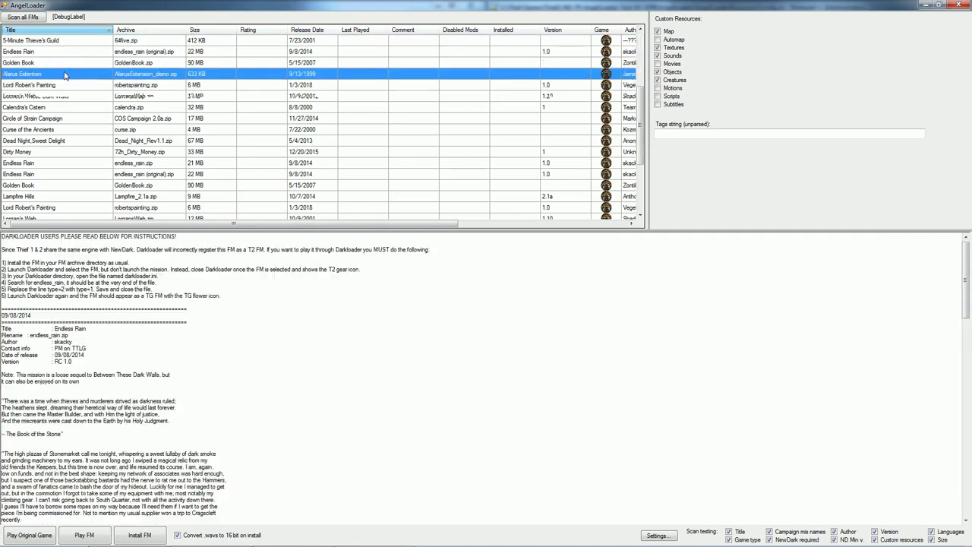
Turn off .wav conversion on install, then install and launch the Endless Rain mission from endless_rain (original).zip.
left_click(55, 51)
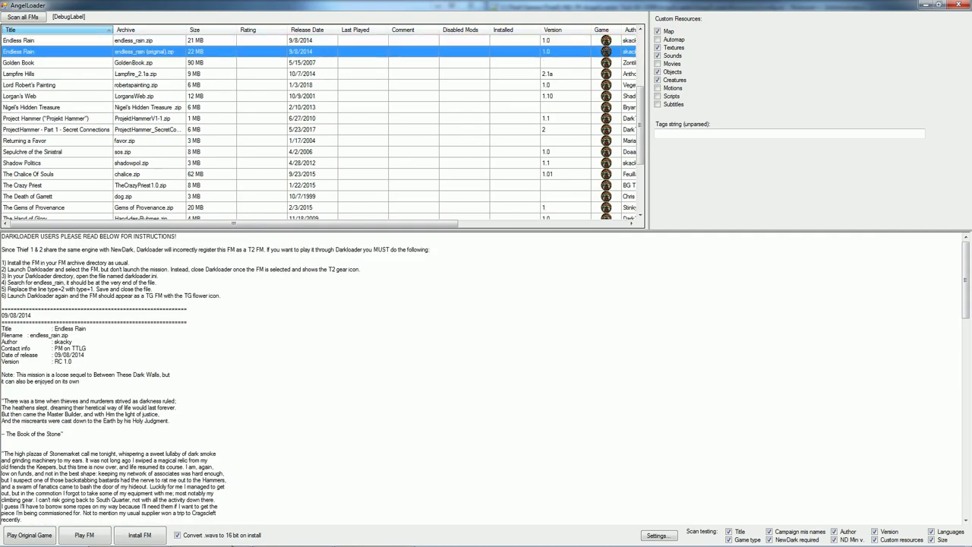
right_click(46, 59)
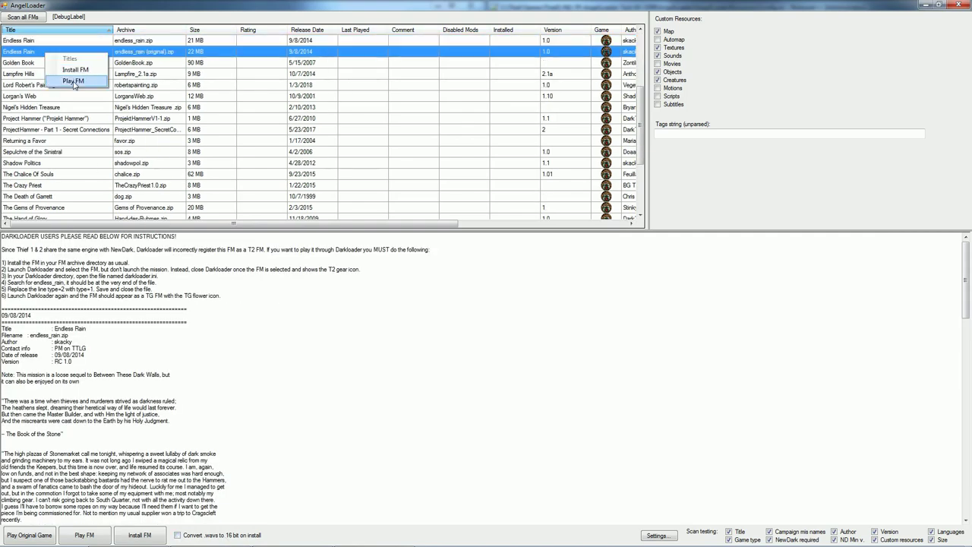
left_click(76, 73)
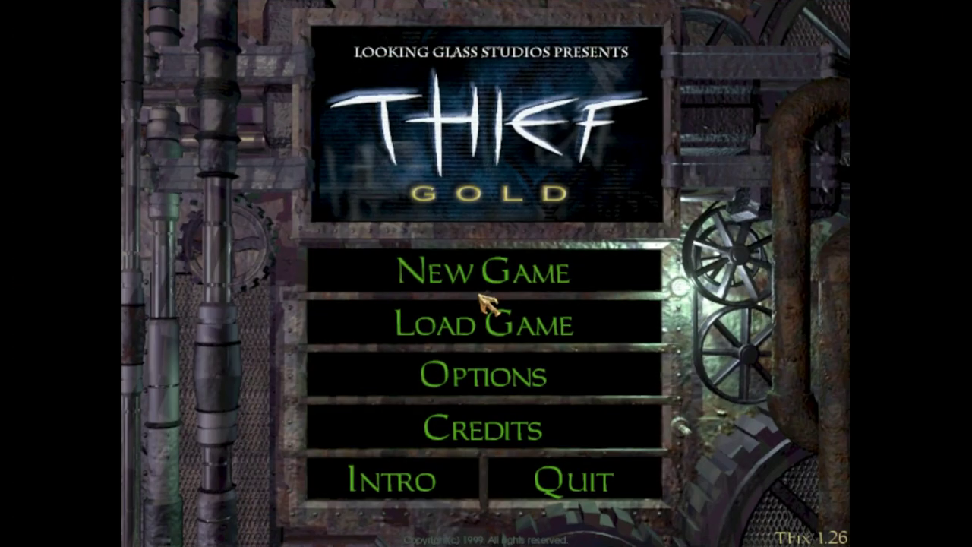
Start a new game of Endless Rain with the default gear and walk forward in the mission.
left_click(482, 286)
left_click(540, 321)
left_click(589, 499)
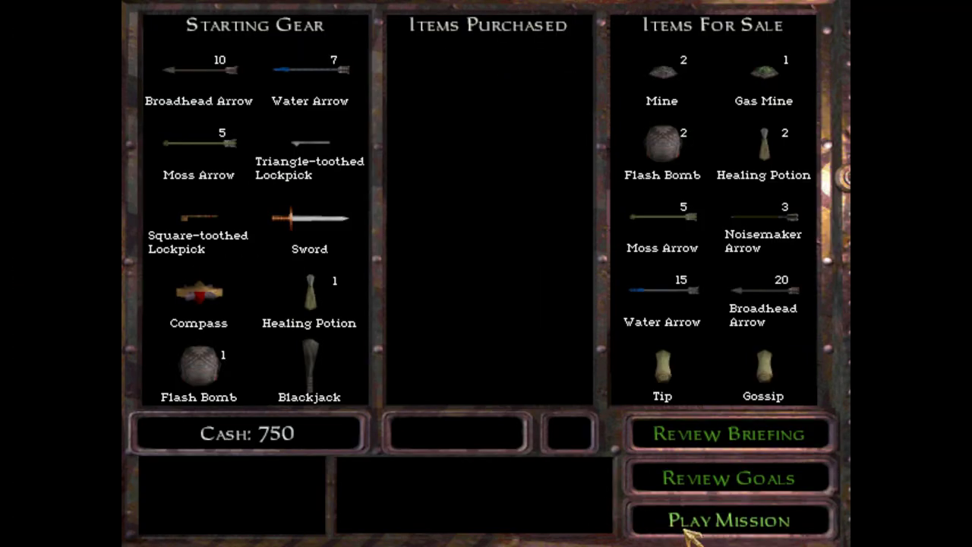
left_click(688, 525)
key("w")
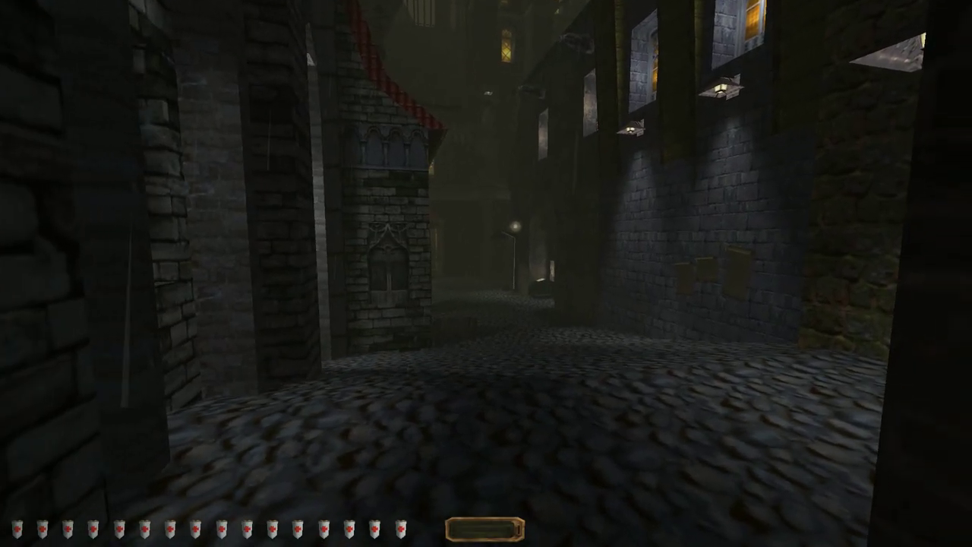
Quit the Endless Rain mission and exit Thief Gold back to AngelLoader.
key("Escape")
left_click(370, 445)
left_click(542, 490)
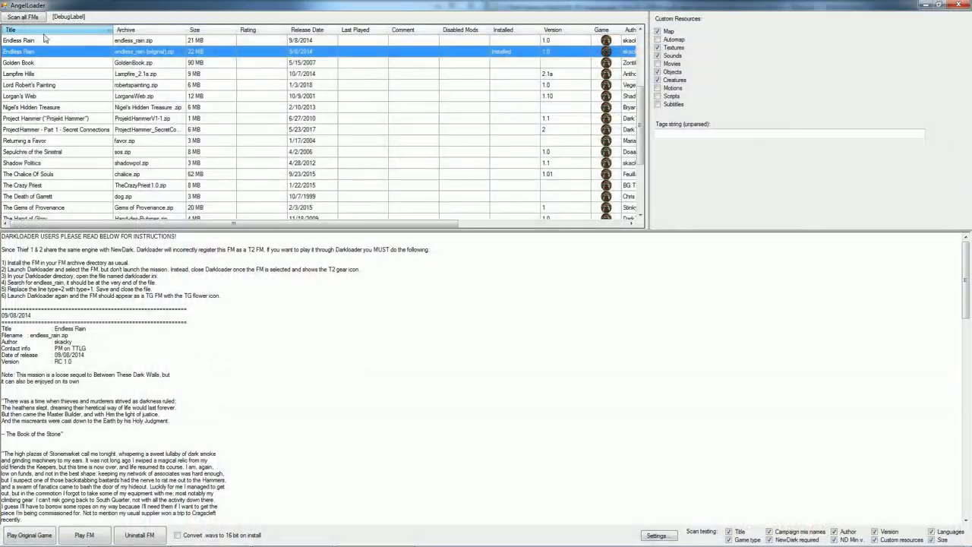
Uninstall Endless Rain (original), then reinstall and launch it with .wav conversion to 16 bit turned on.
right_click(55, 51)
left_click(76, 69)
right_click(61, 51)
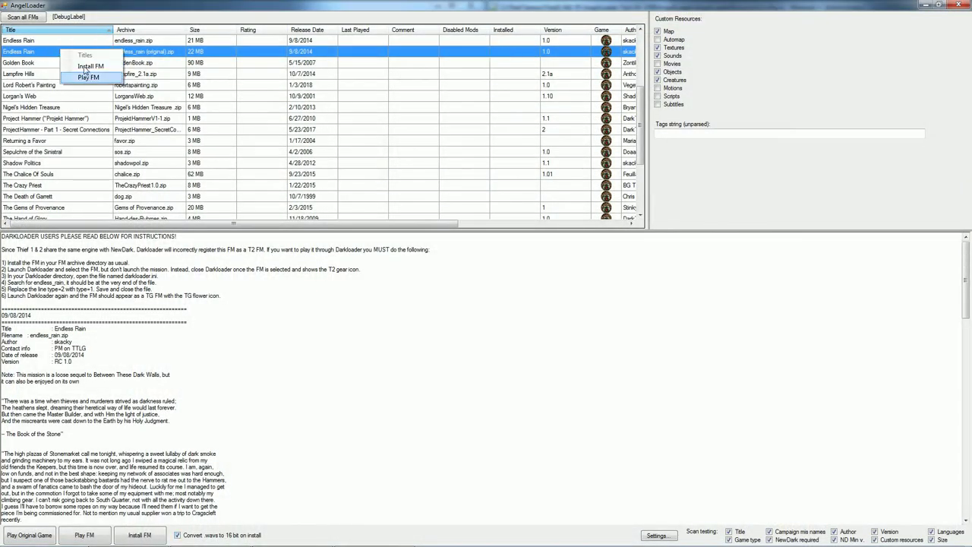
left_click(76, 69)
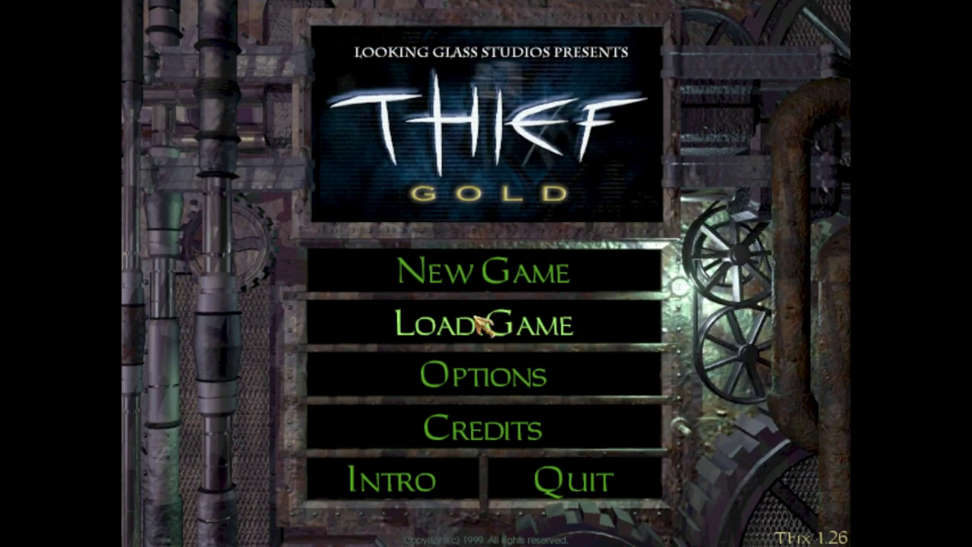
left_click(482, 274)
left_click(482, 283)
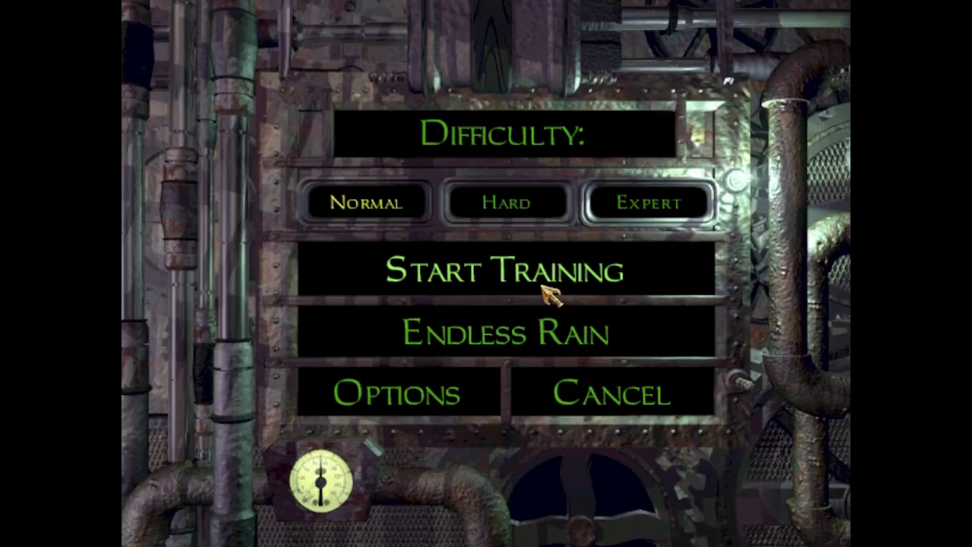
key("Escape")
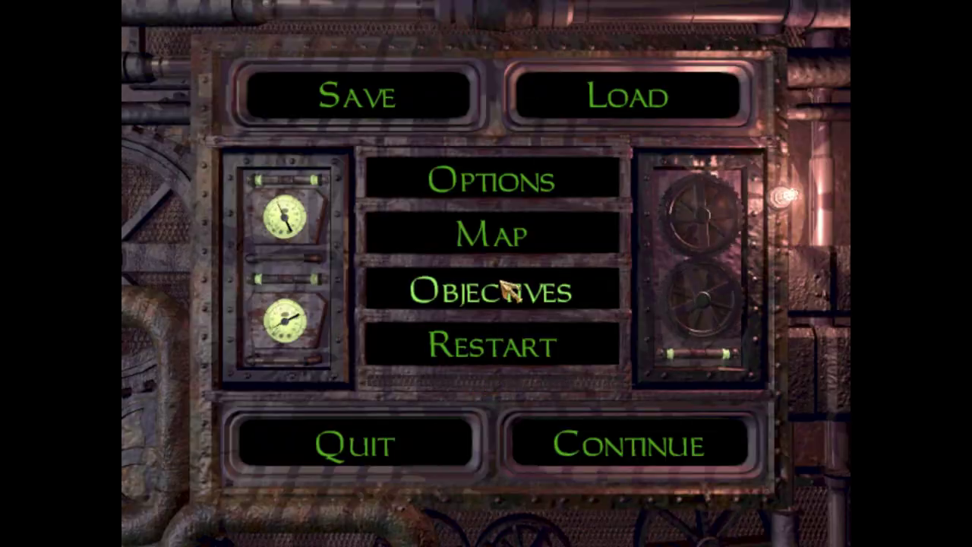
left_click(445, 449)
Start a new Endless Rain game on Normal difficulty with the default gear and walk around the street.
left_click(502, 275)
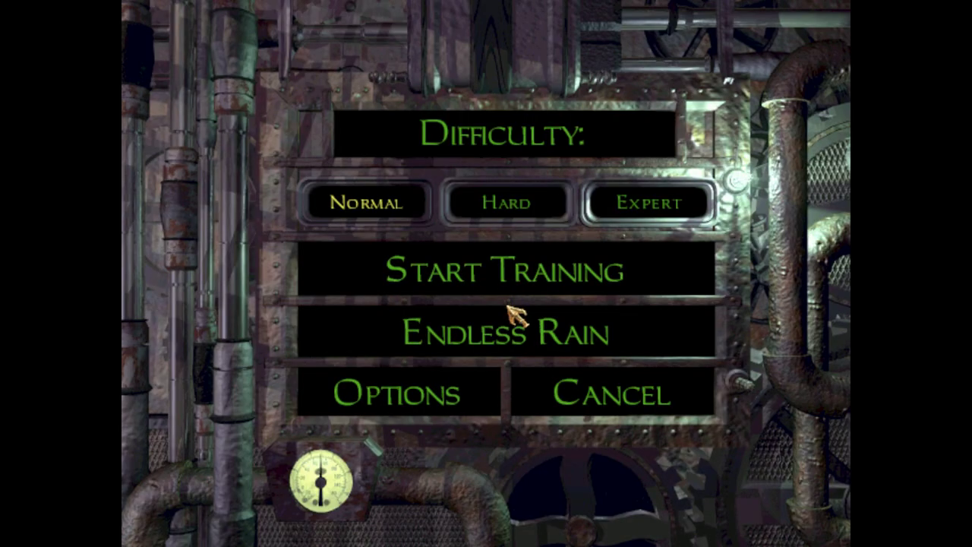
left_click(510, 338)
left_click(545, 511)
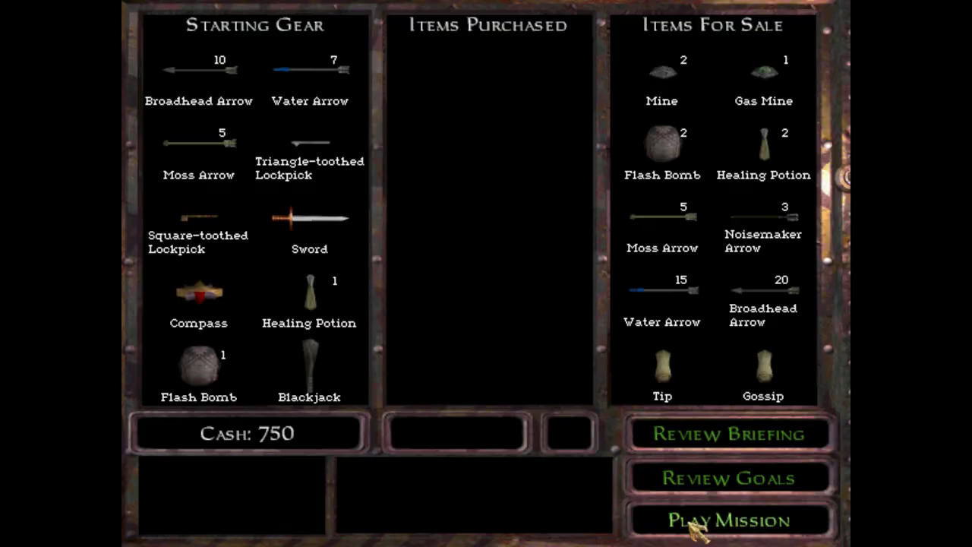
left_click(693, 521)
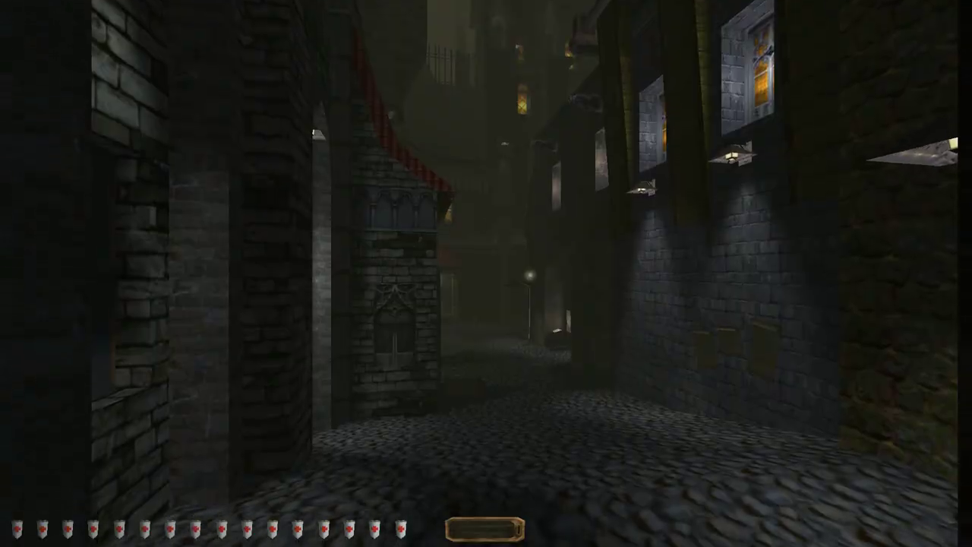
key("w")
key("w")
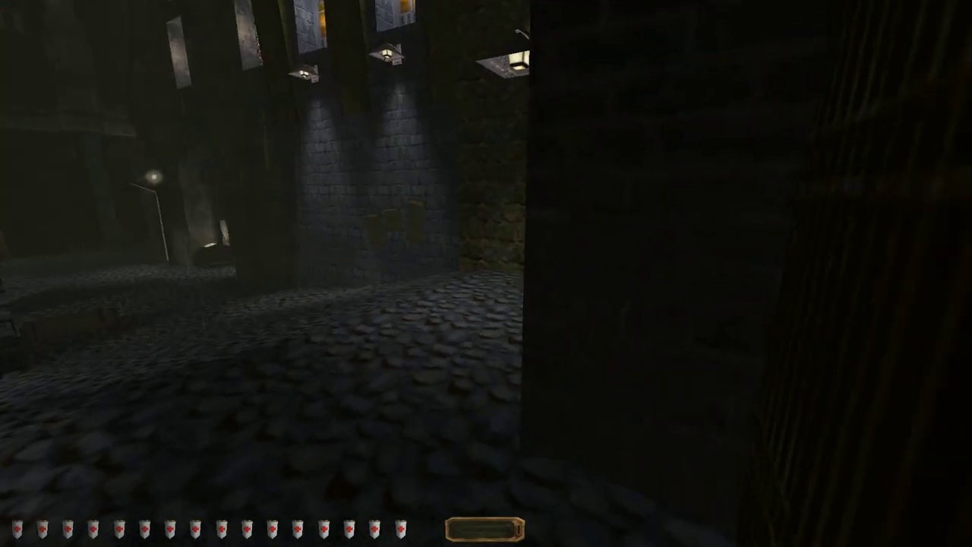
Keep walking and looking along the cobbled street in the Endless Rain mission.
key("w")
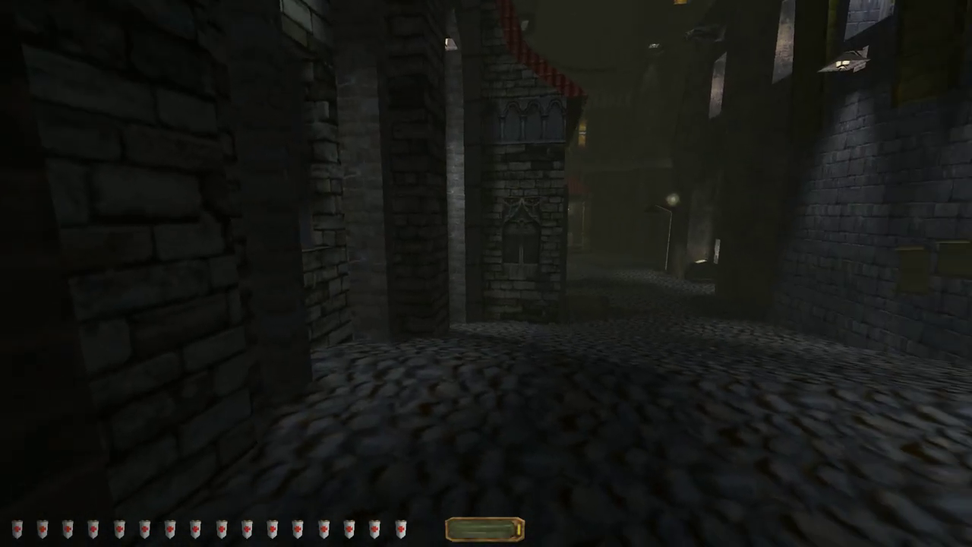
key("w")
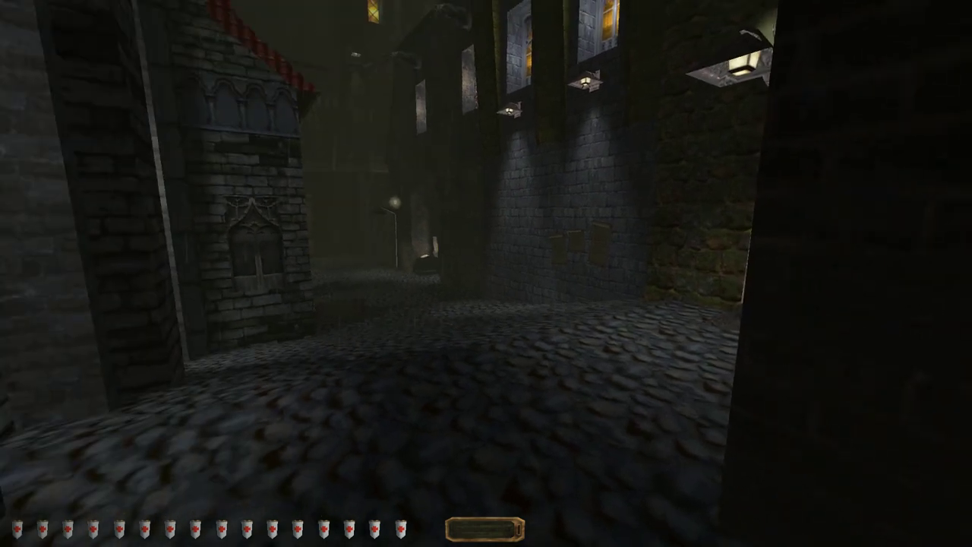
key("w")
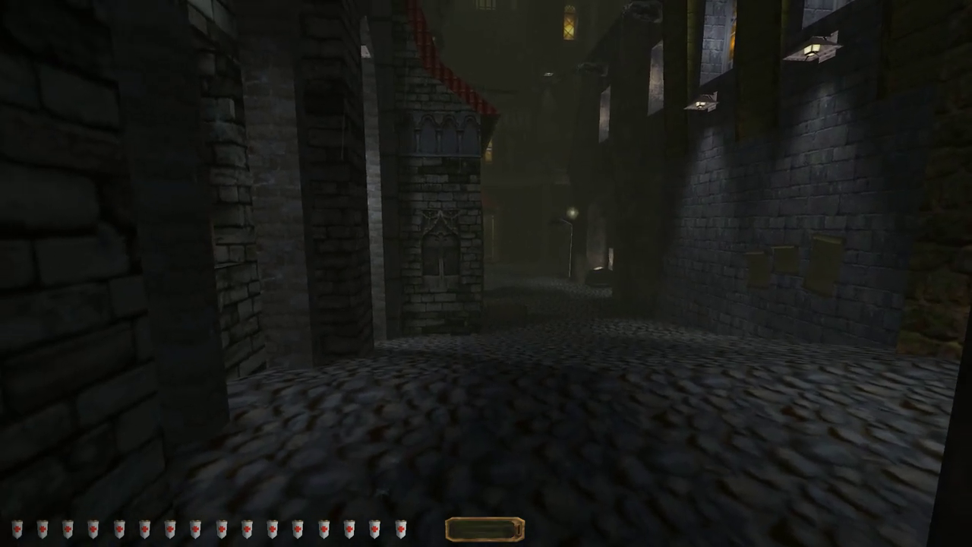
key("w")
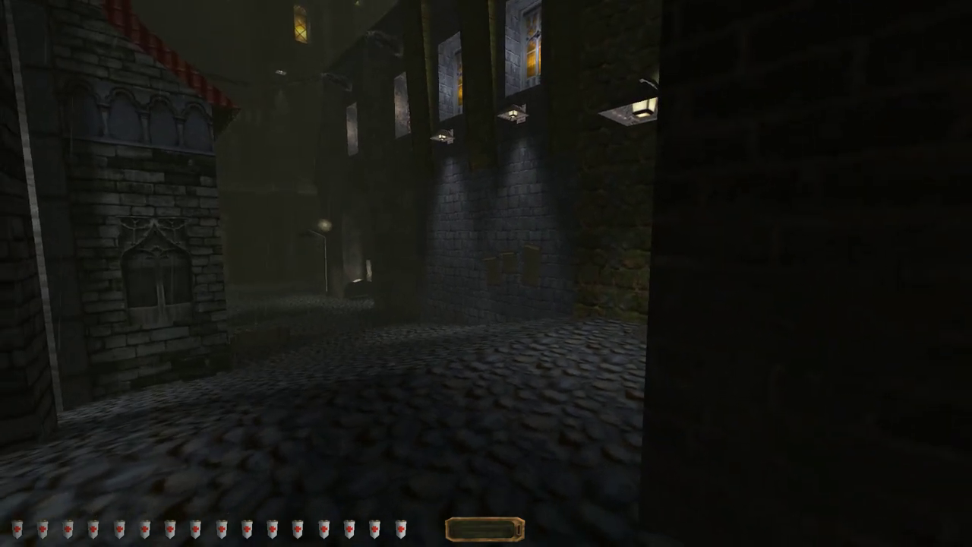
Quit the running Endless Rain mission and leave Thief Gold to return to AngelLoader.
key("Escape")
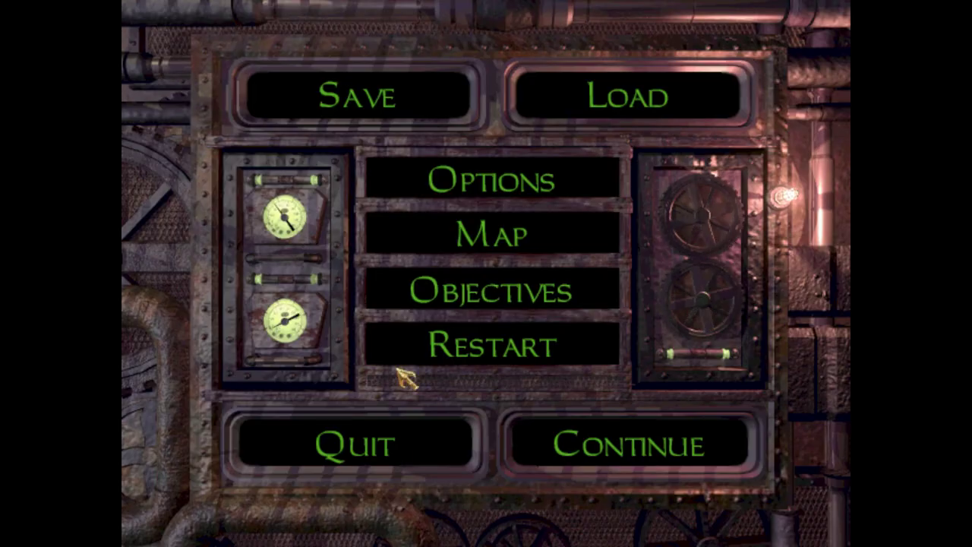
left_click(391, 444)
left_click(581, 478)
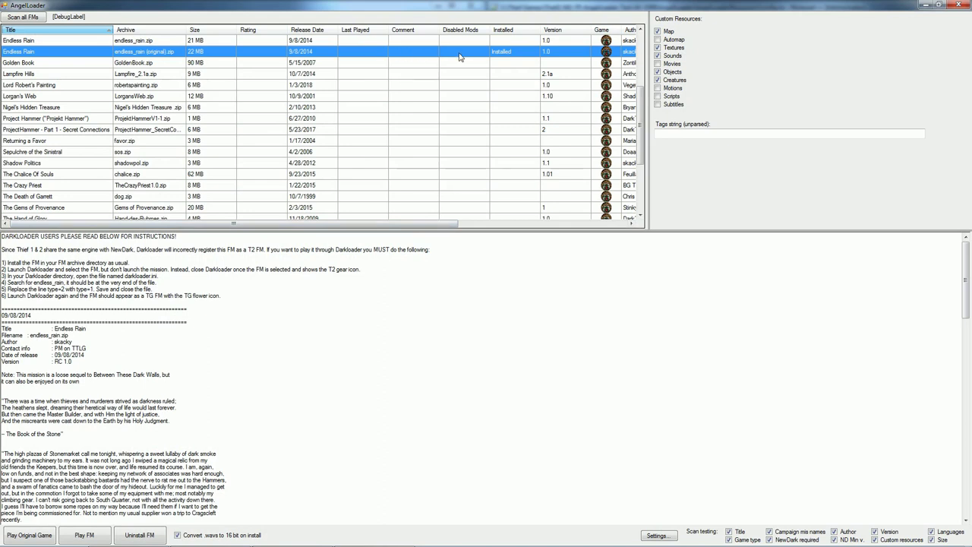
Starting from Lorgan's Web, browse down and up through the mission list to view each mission's readme and custom resources.
left_click_drag(233, 225, 131, 221)
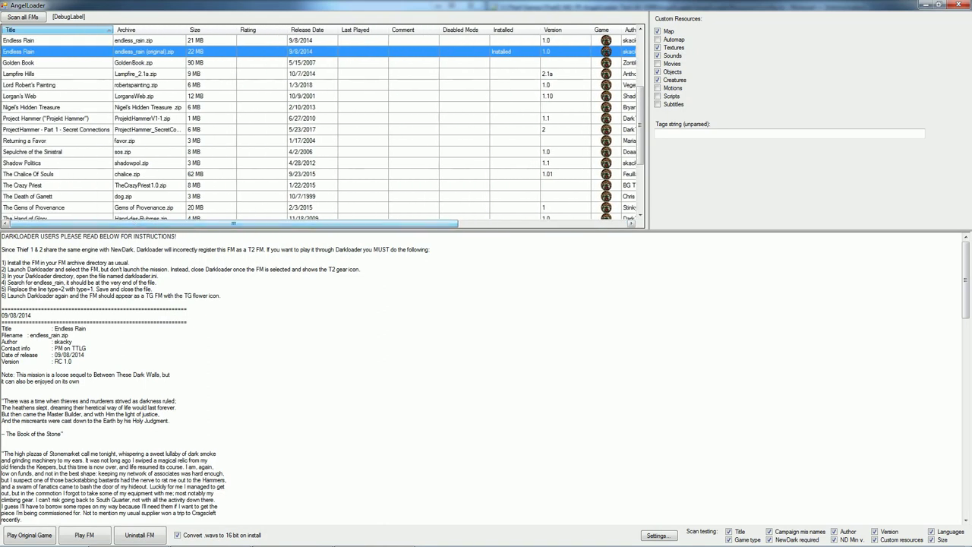
left_click(97, 97)
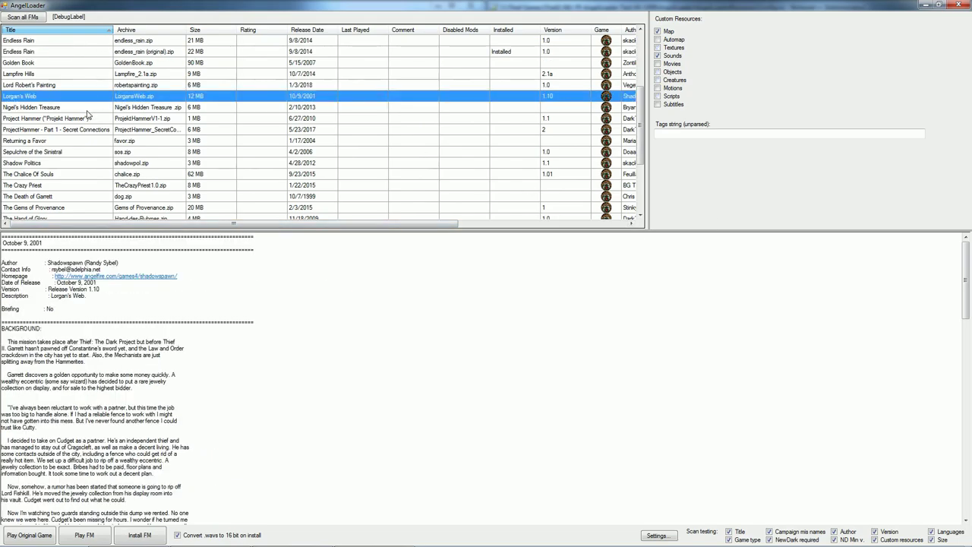
key("Down")
key("Down")
key("Down")
key("Down")
key("Down")
key("Down")
key("Down")
key("Down")
key("Down")
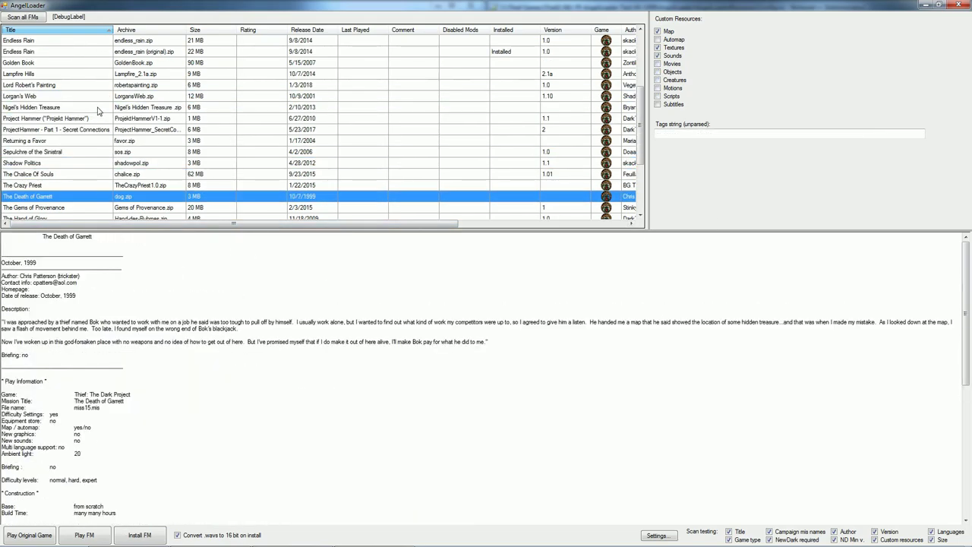
key("Down")
key("Down")
key("Down")
key("Down")
key("Down")
key("Down")
key("Down")
key("Down")
key("Up")
key("Up")
key("Up")
key("Up")
key("Up")
key("Up")
key("Up")
key("Up")
key("Up")
key("Up")
key("Up")
key("Up")
key("Up")
key("Up")
key("Up")
key("Up")
key("Up")
key("Up")
key("Up")
key("Up")
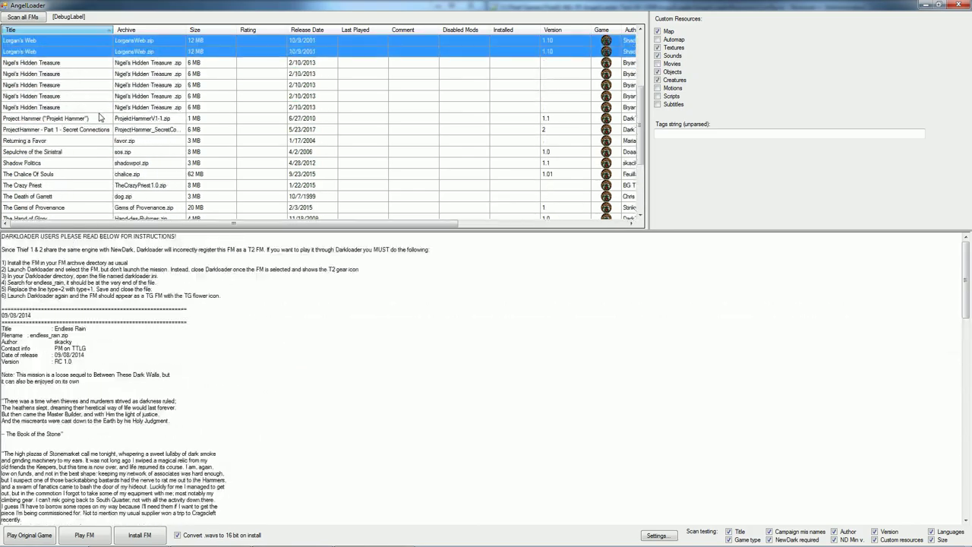
key("Up")
key("Up")
key("Up")
key("Up")
key("Up")
key("Up")
key("Up")
key("Up")
key("Up")
key("Up")
key("Up")
key("Up")
key("Up")
key("Up")
key("Up")
key("Up")
key("Down")
key("Down")
key("Down")
key("Down")
key("Down")
key("Down")
key("Down")
key("Down")
key("Down")
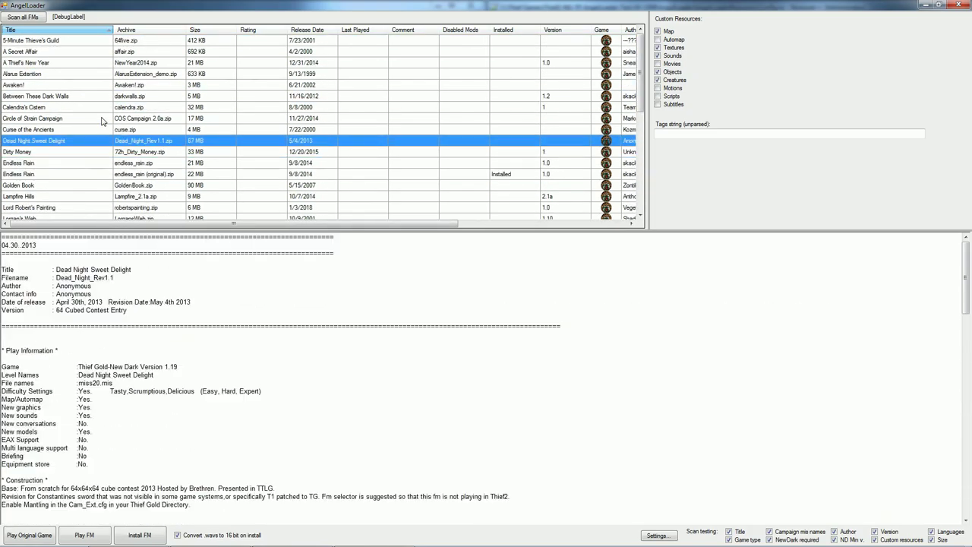
key("Up")
key("Up")
key("Up")
key("Up")
key("Up")
key("Up")
key("Up")
key("Up")
View the 5-Minute Thieve's Guild readme in AngelLoader, then return to the AngelLoader demonstration folder and clear its file selection.
left_click(86, 120)
left_click(63, 41)
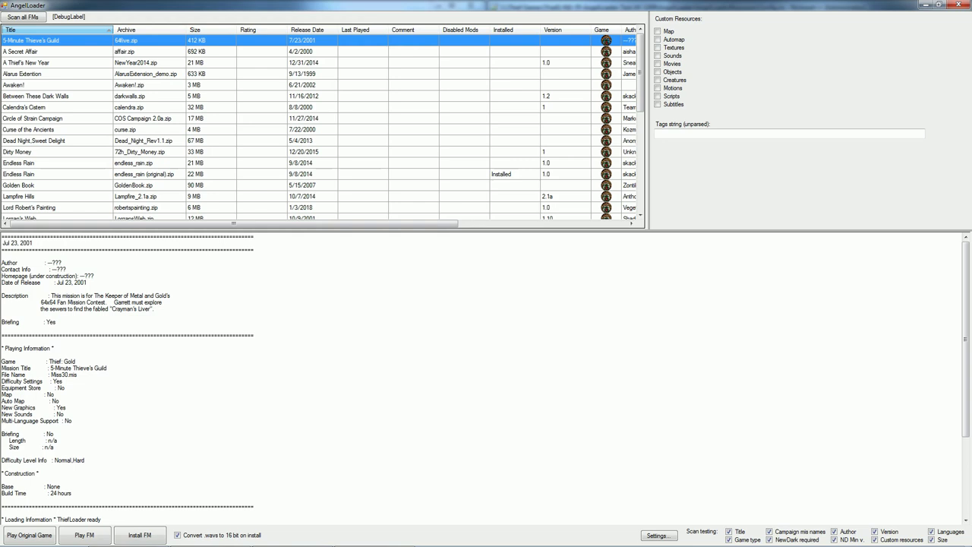
left_click_drag(237, 225, 151, 222)
left_click_drag(235, 224, 316, 226)
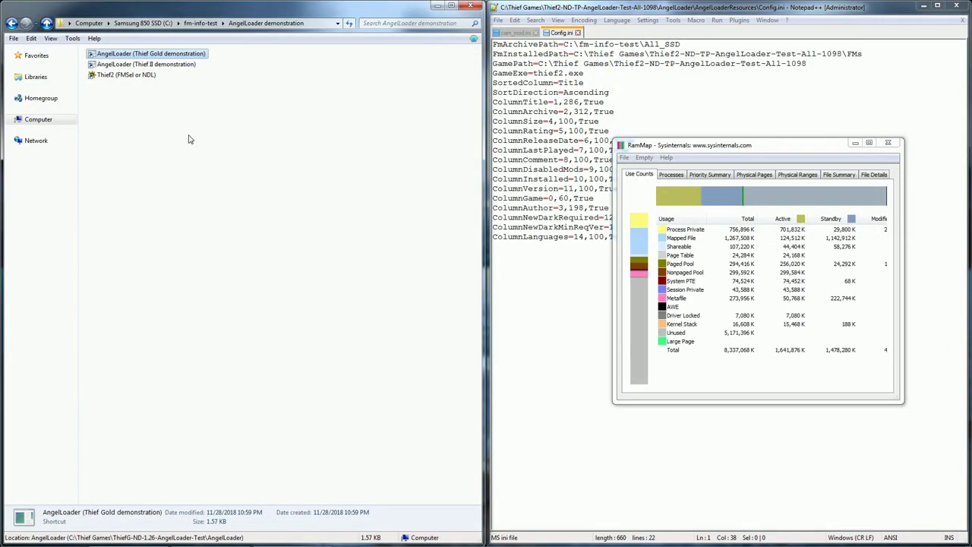
left_click(197, 150)
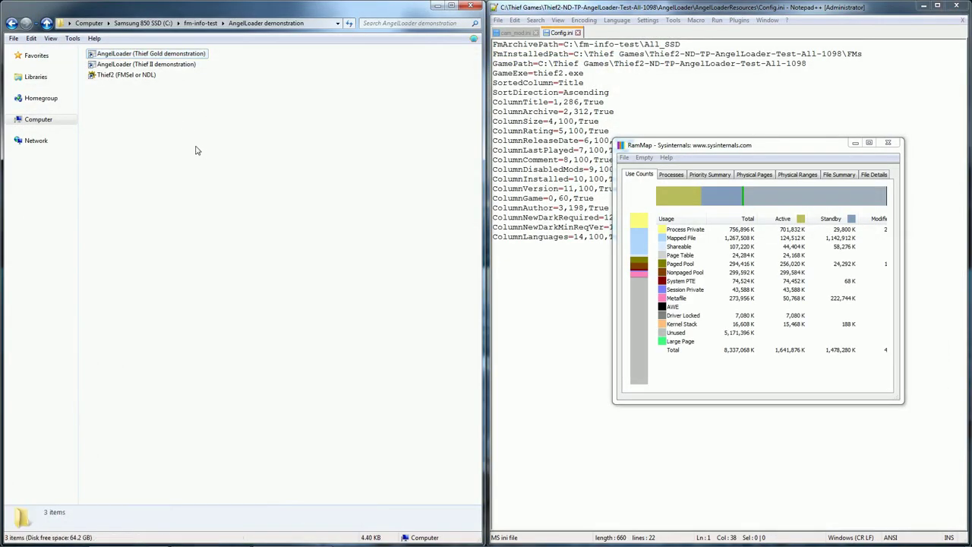